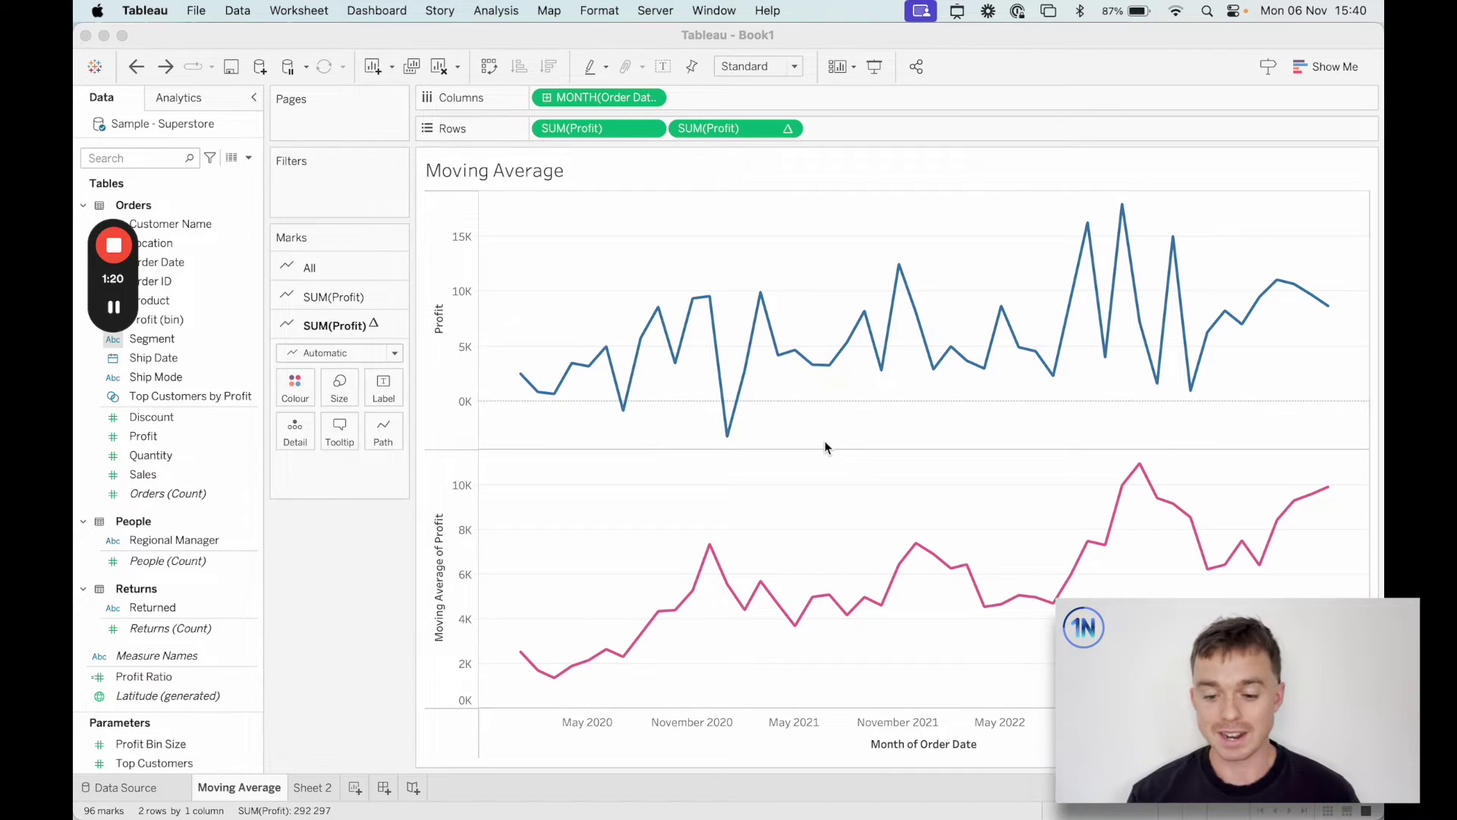
pyautogui.hotkey('ctrl', 'alt', 'a')
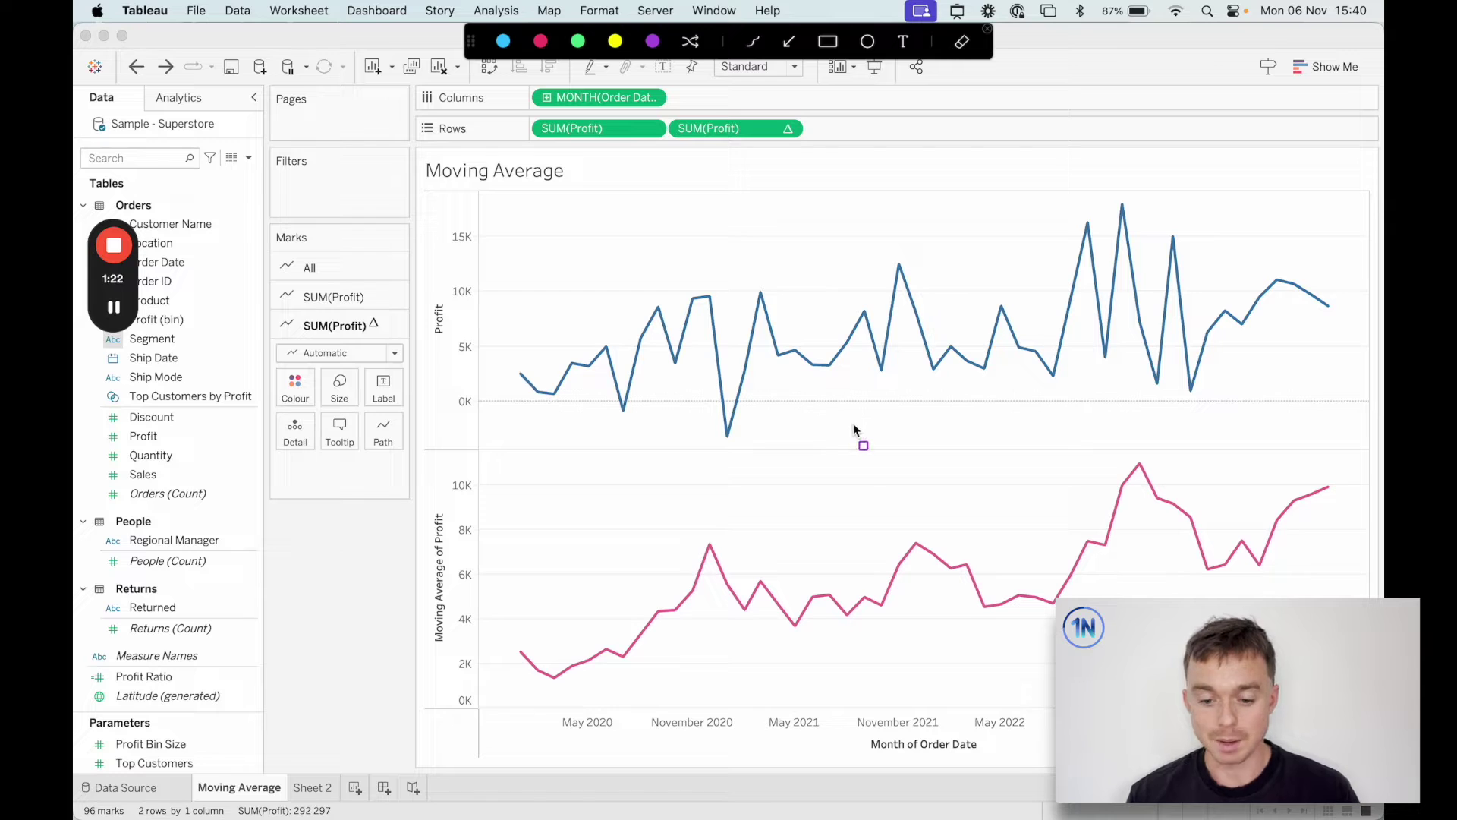
pyautogui.press('r')
pyautogui.moveTo(595, 281); pyautogui.dragTo(792, 436)
pyautogui.moveTo(835, 232); pyautogui.dragTo(956, 409)
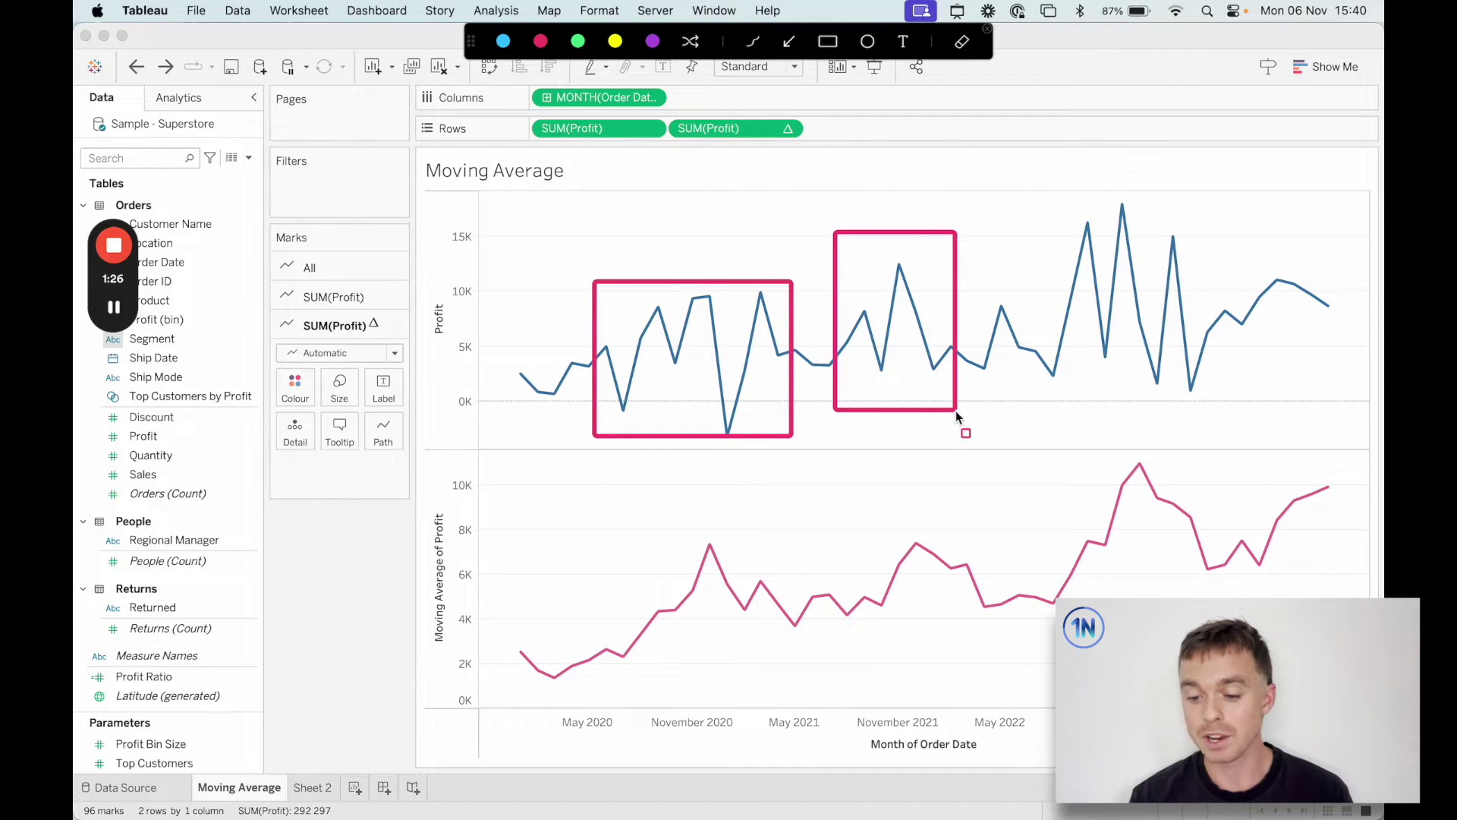
pyautogui.moveTo(1042, 186); pyautogui.dragTo(1213, 414)
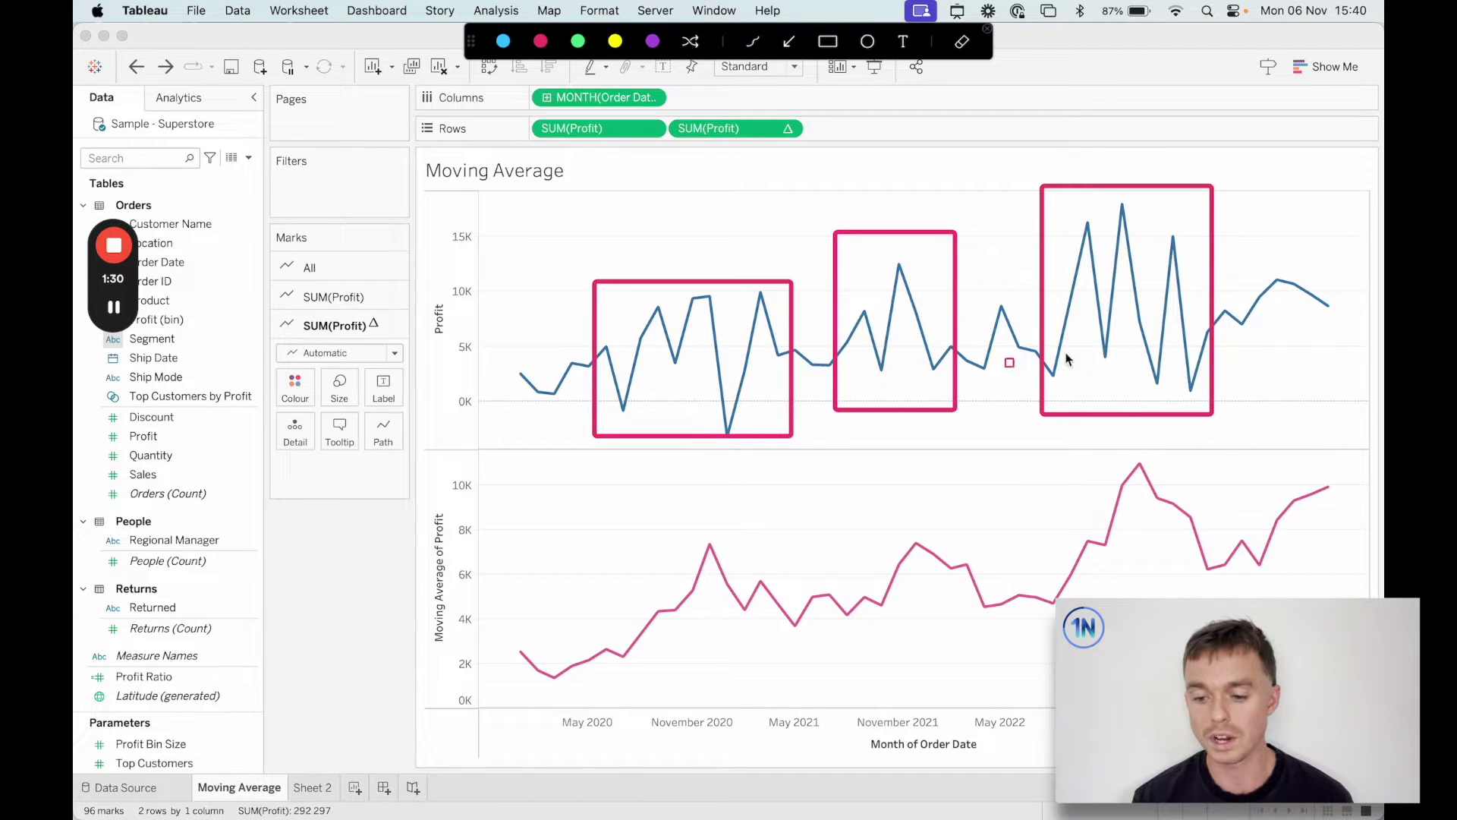
pyautogui.moveTo(599, 514); pyautogui.dragTo(796, 628)
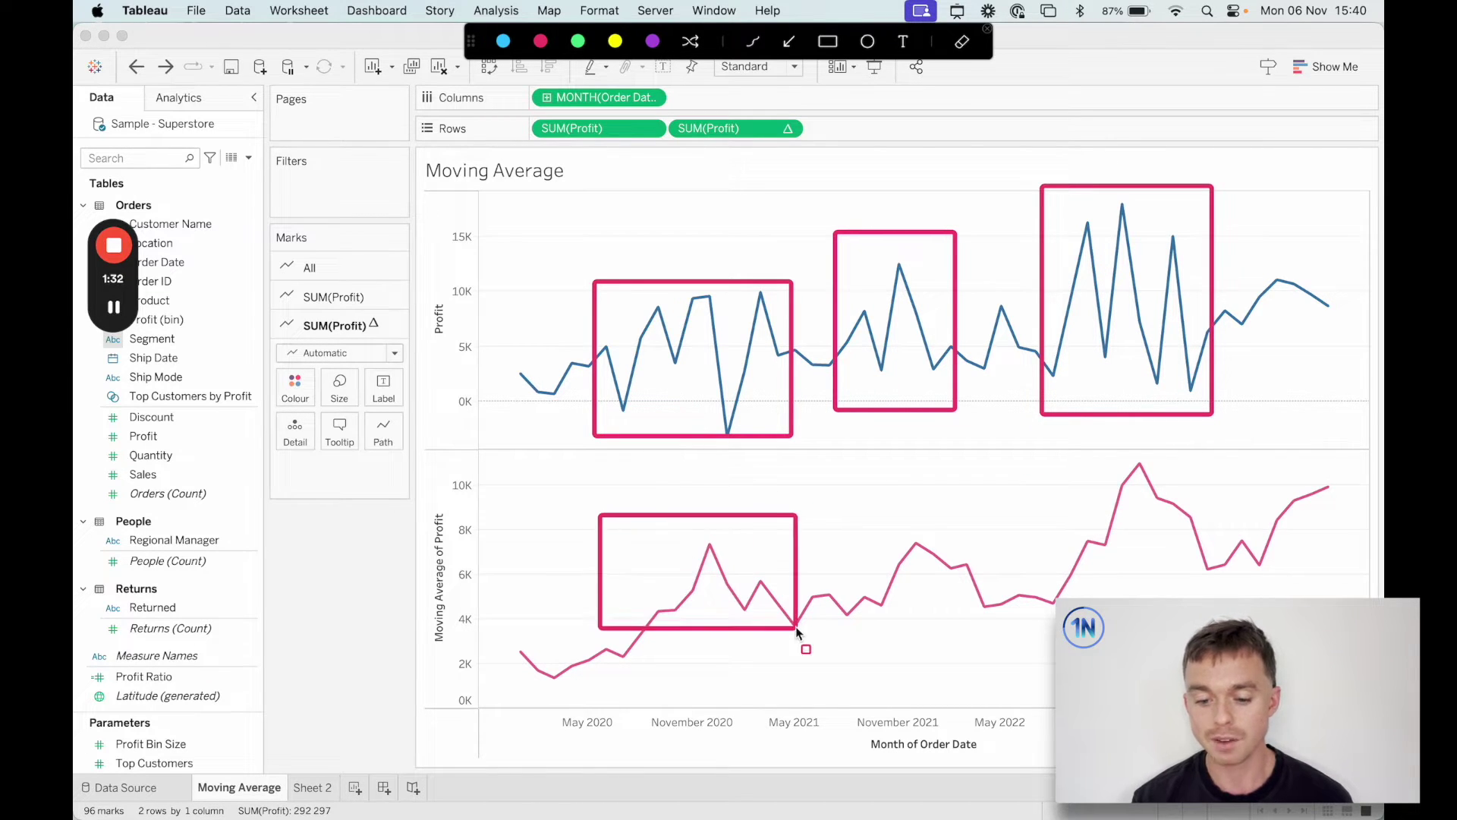
pyautogui.moveTo(849, 518); pyautogui.dragTo(987, 623)
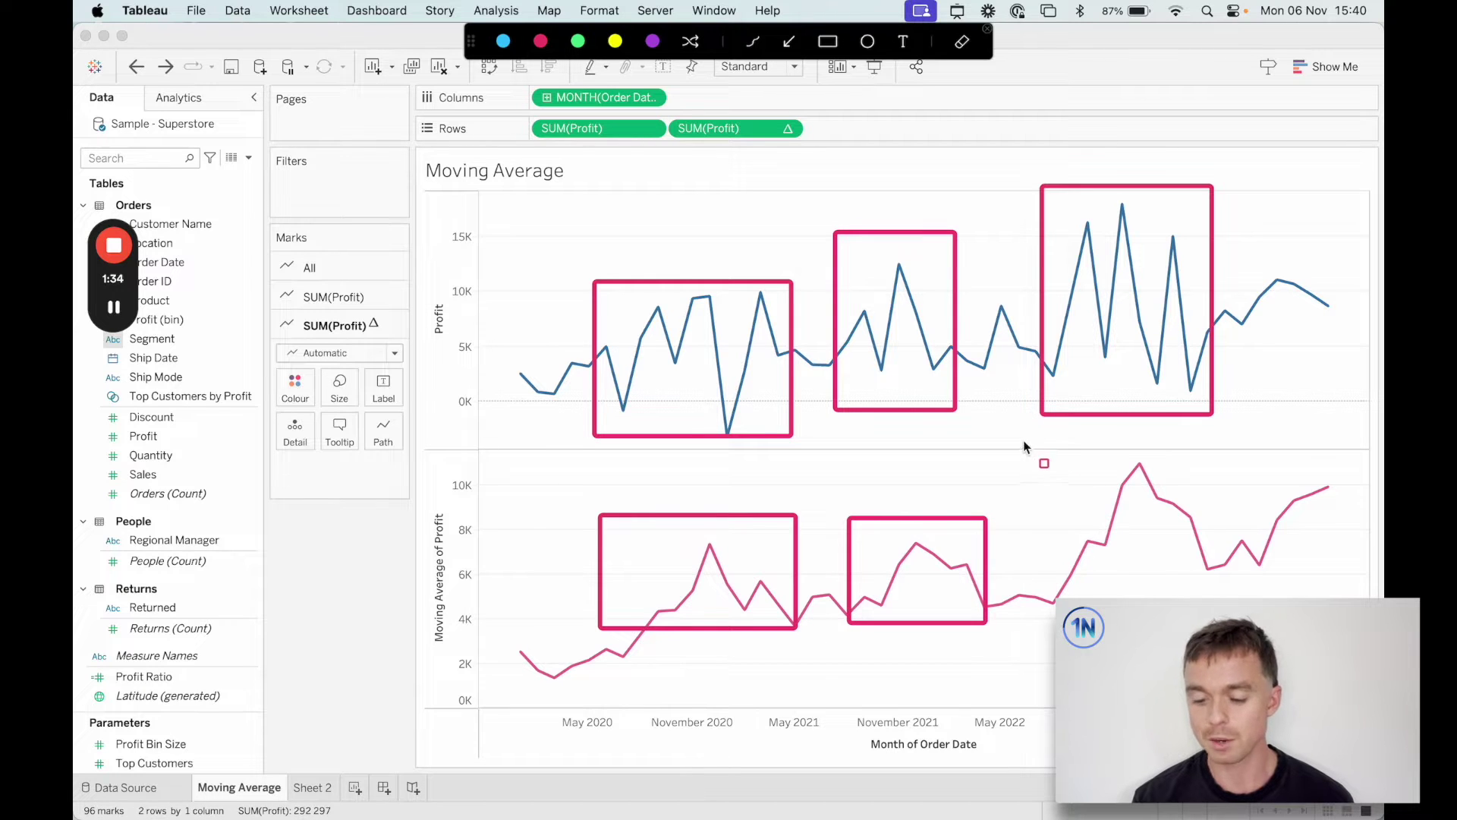
pyautogui.moveTo(1008, 449)
pyautogui.mouseDown()
pyautogui.moveTo(1189, 504)
pyautogui.moveTo(1241, 569)
pyautogui.mouseUp()
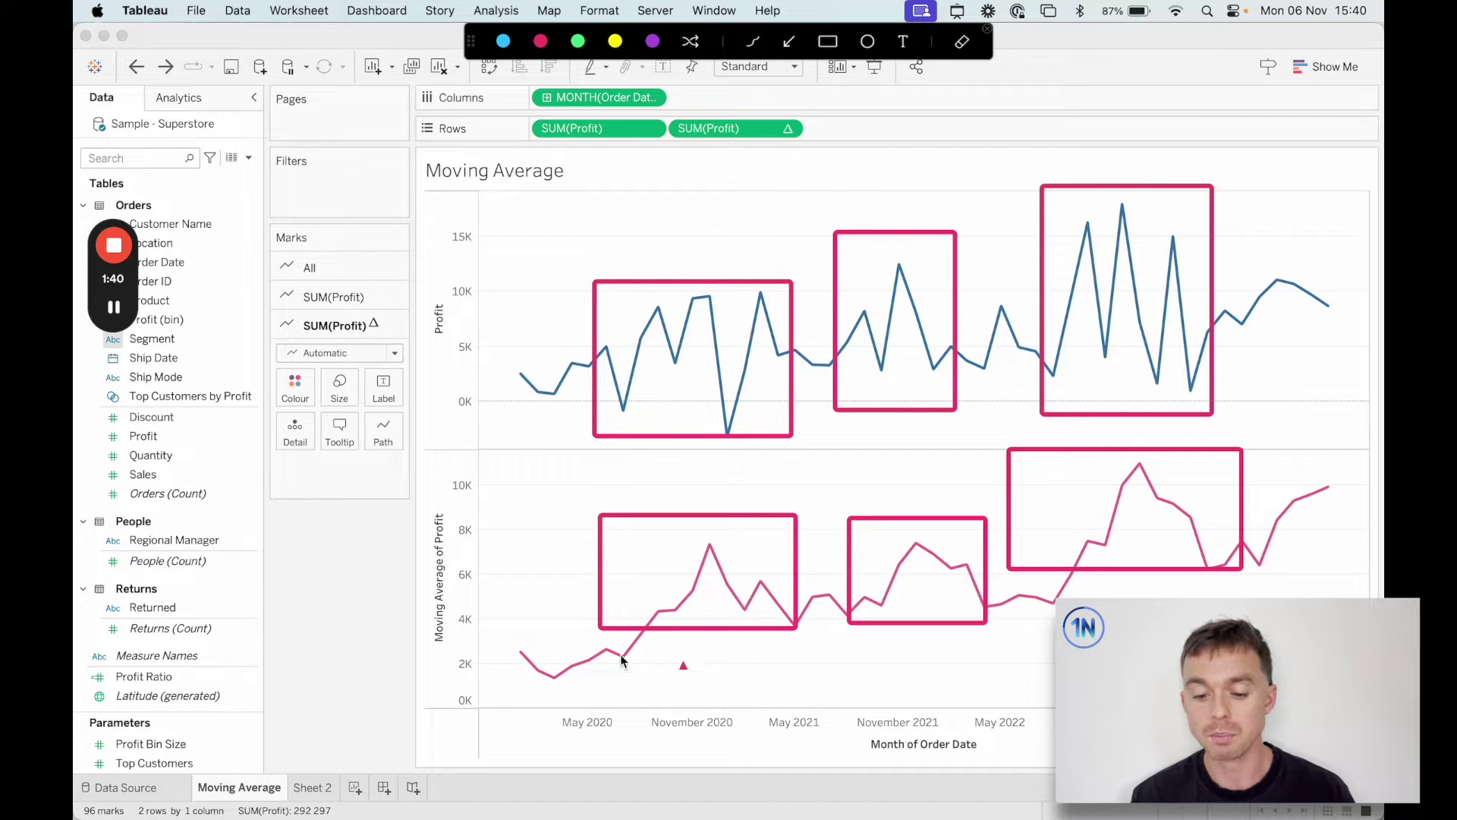
pyautogui.moveTo(528, 668); pyautogui.dragTo(1332, 501)
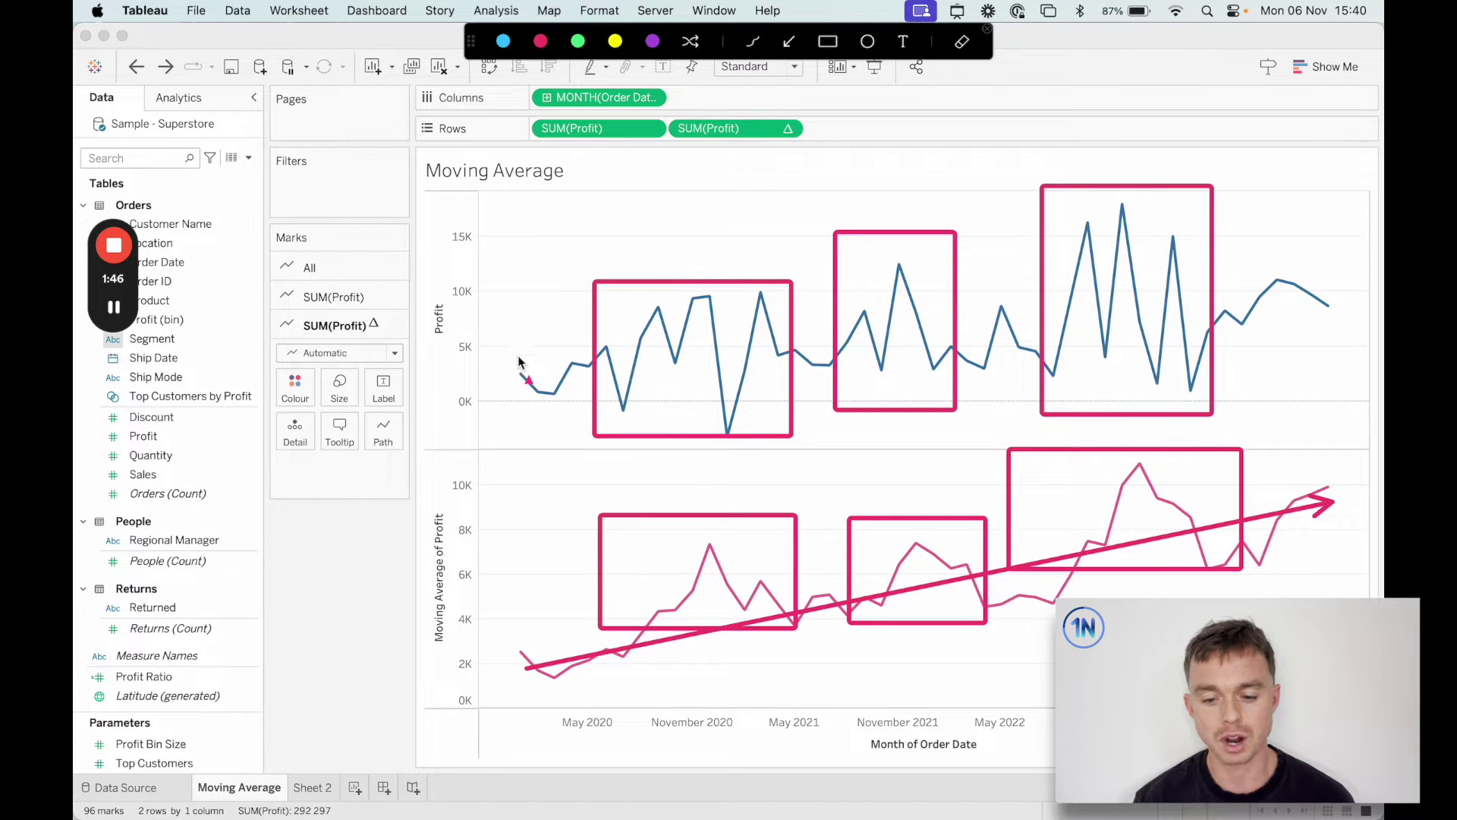
pyautogui.moveTo(520, 377)
pyautogui.mouseDown()
pyautogui.moveTo(1230, 358)
pyautogui.moveTo(1317, 321)
pyautogui.mouseUp()
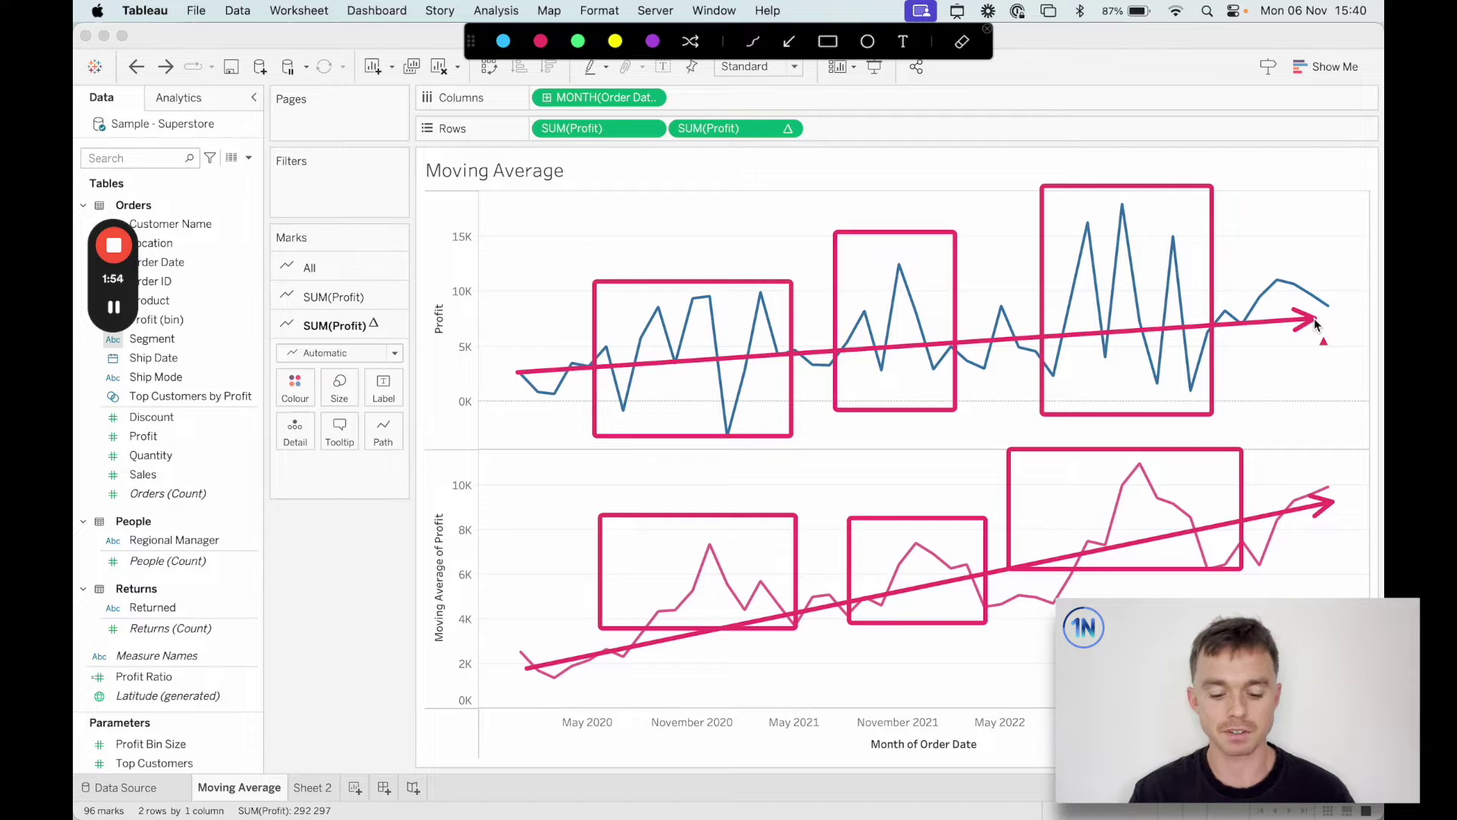
pyautogui.press('Escape')
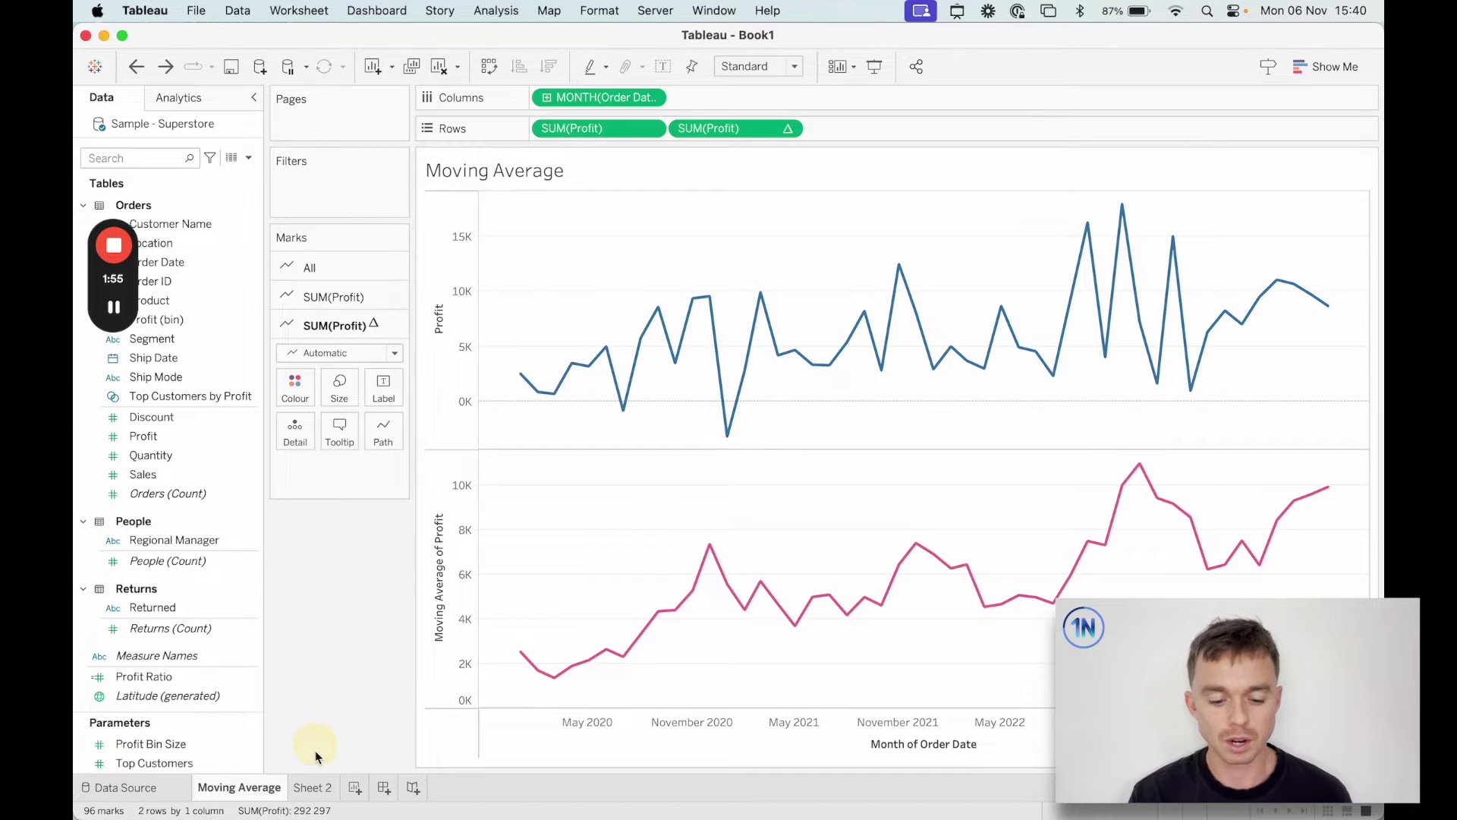
# - On Sheet 2, place MONTH(Order Date) on Columns
pyautogui.click(313, 789)
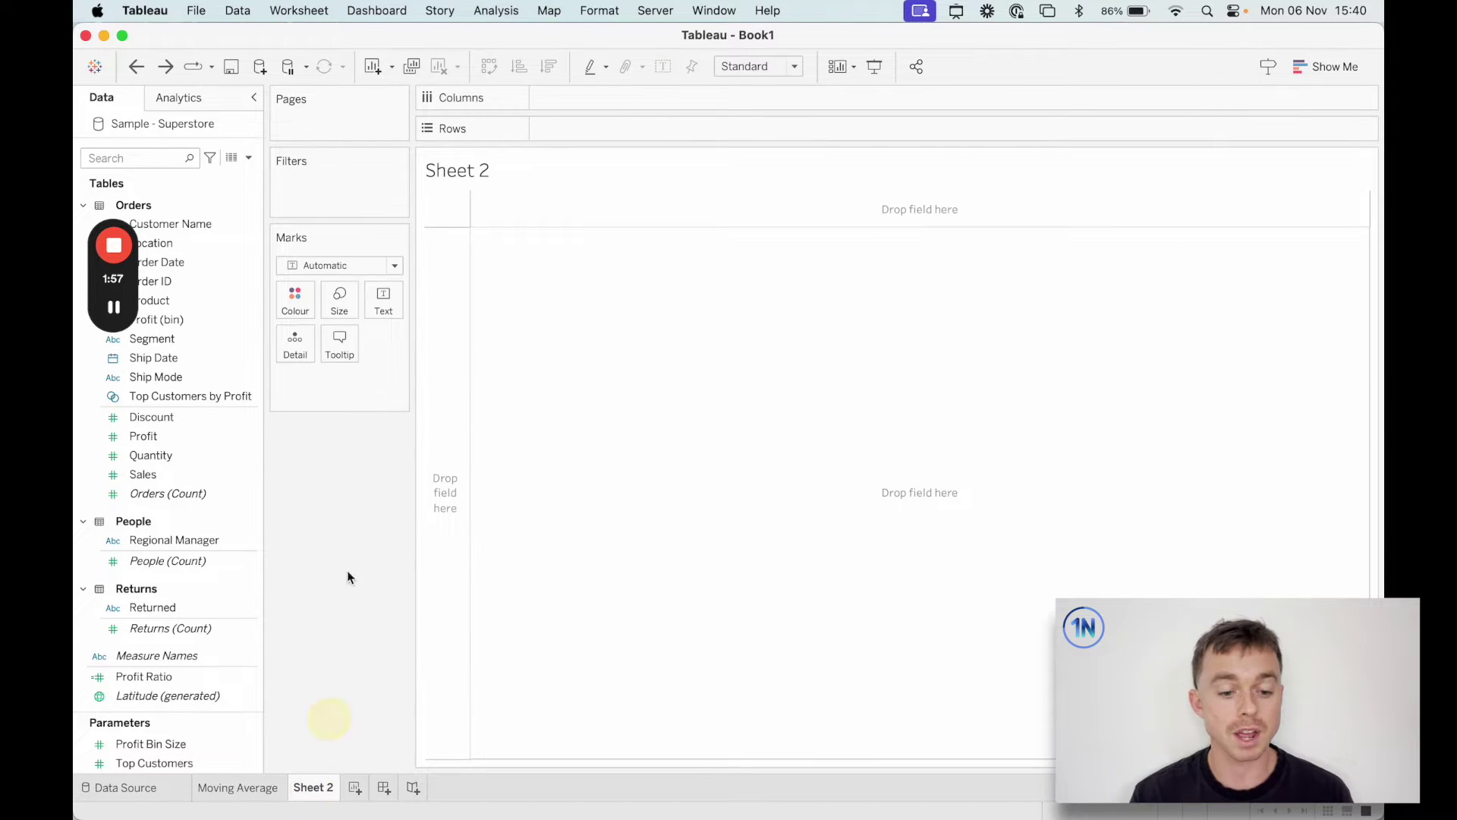
pyautogui.click(207, 319)
pyautogui.click(211, 261)
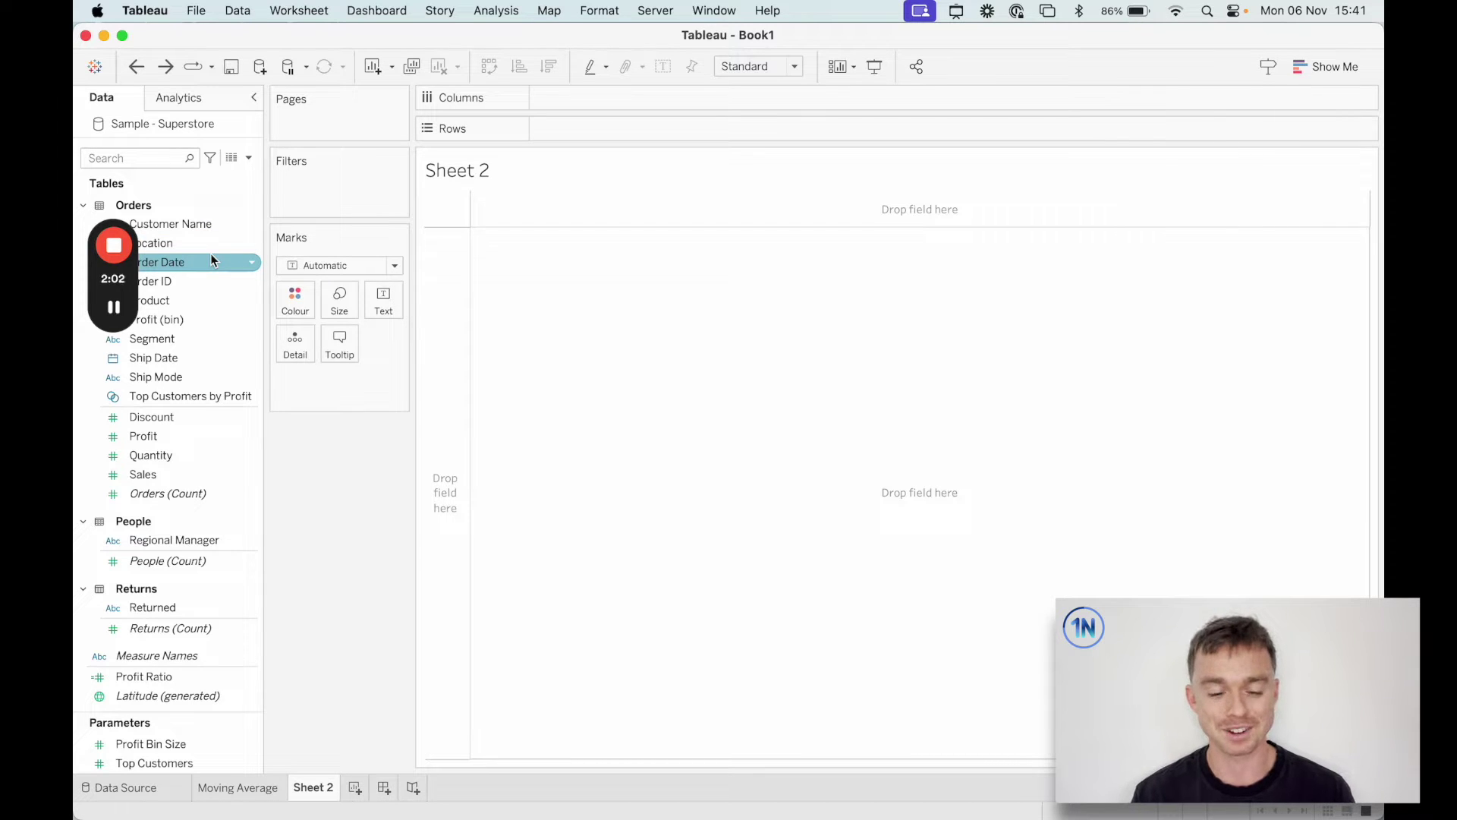
pyautogui.click(193, 242)
pyautogui.moveTo(190, 261); pyautogui.dragTo(611, 106)
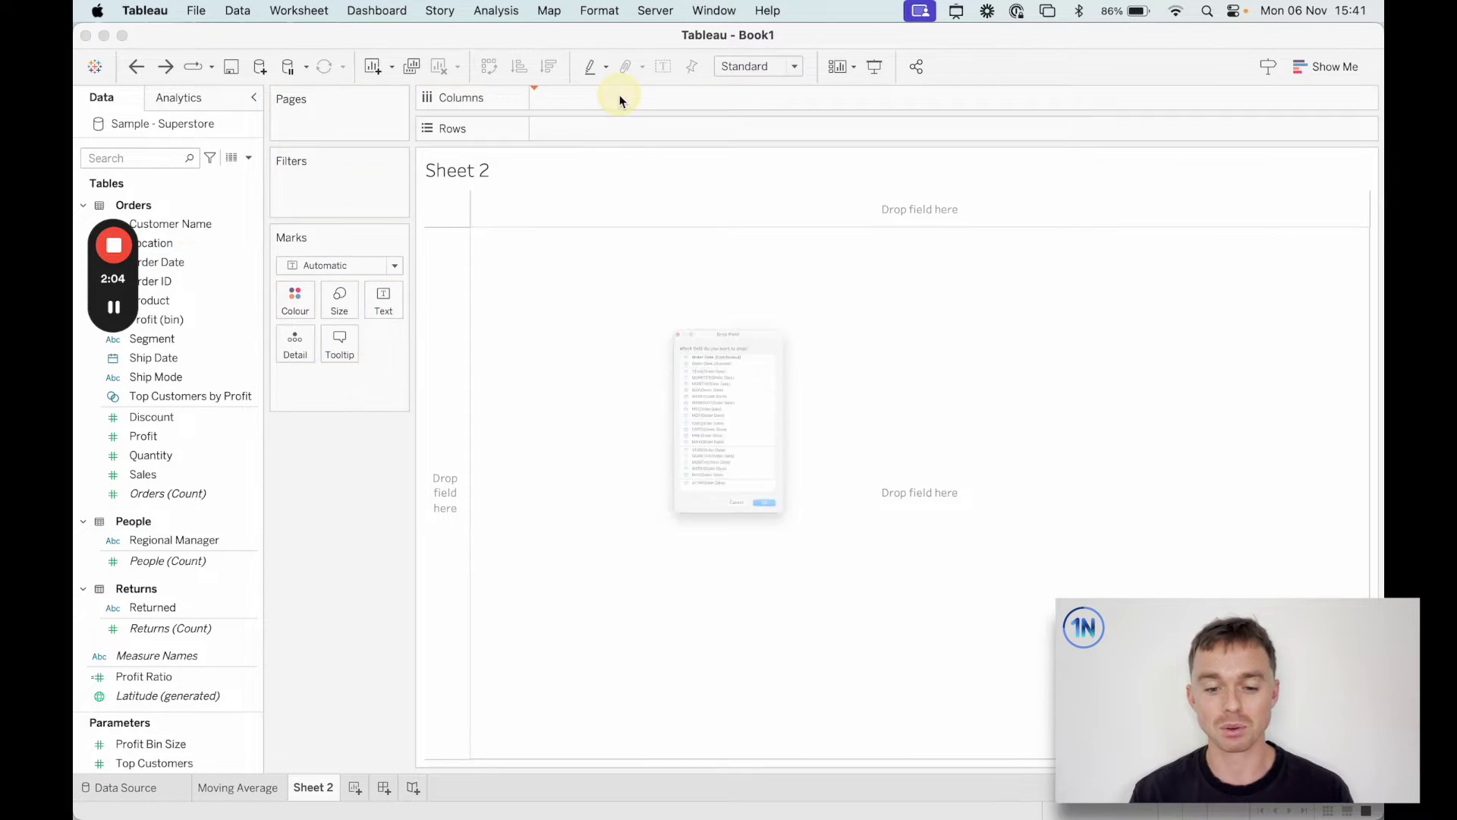
pyautogui.click(692, 535)
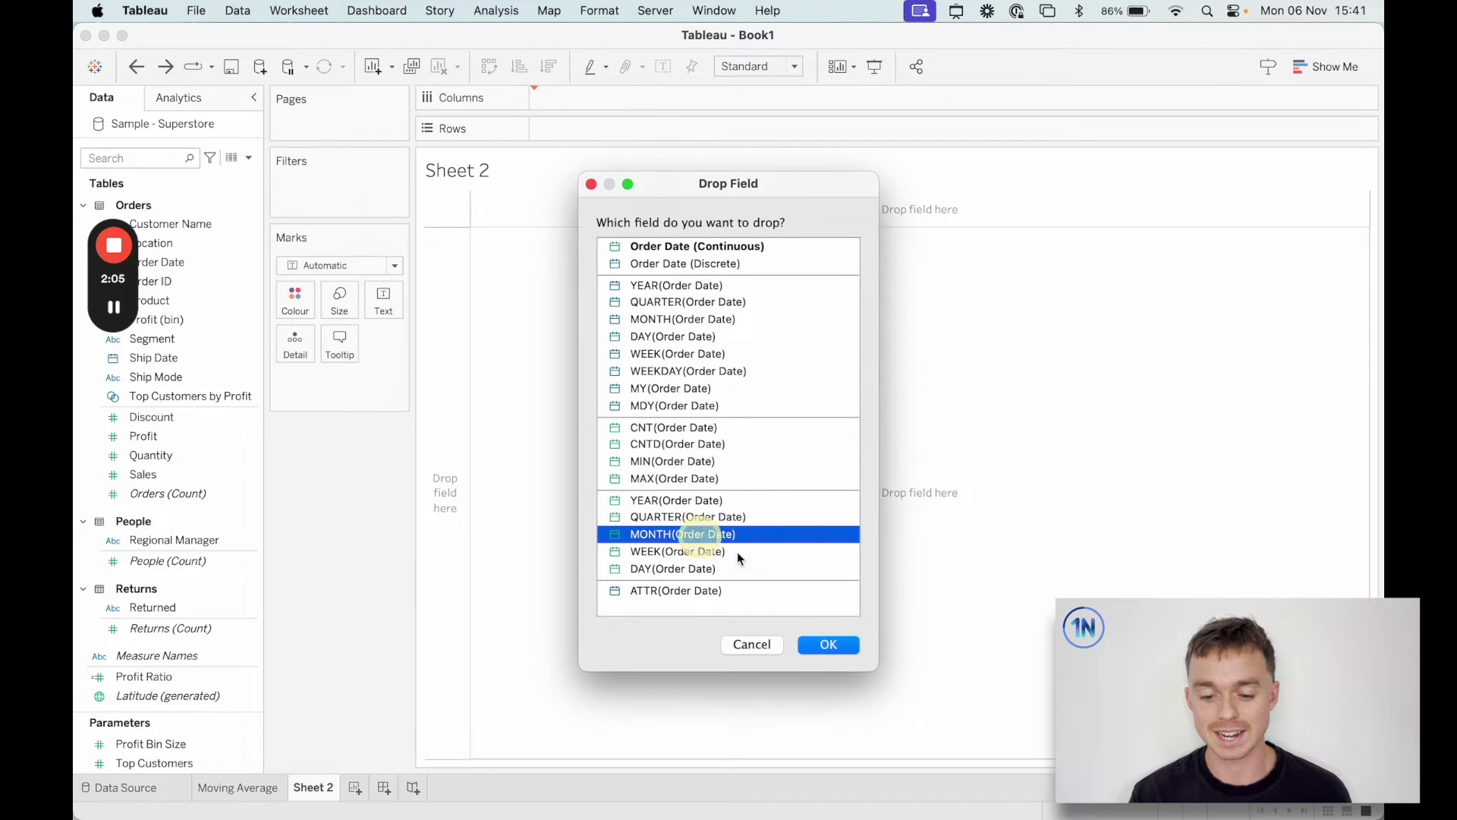
pyautogui.click(845, 646)
# - Add Profit to Rows twice, giving two stacked monthly SUM(Profit) line charts
pyautogui.click(161, 455)
pyautogui.moveTo(159, 437); pyautogui.dragTo(627, 126)
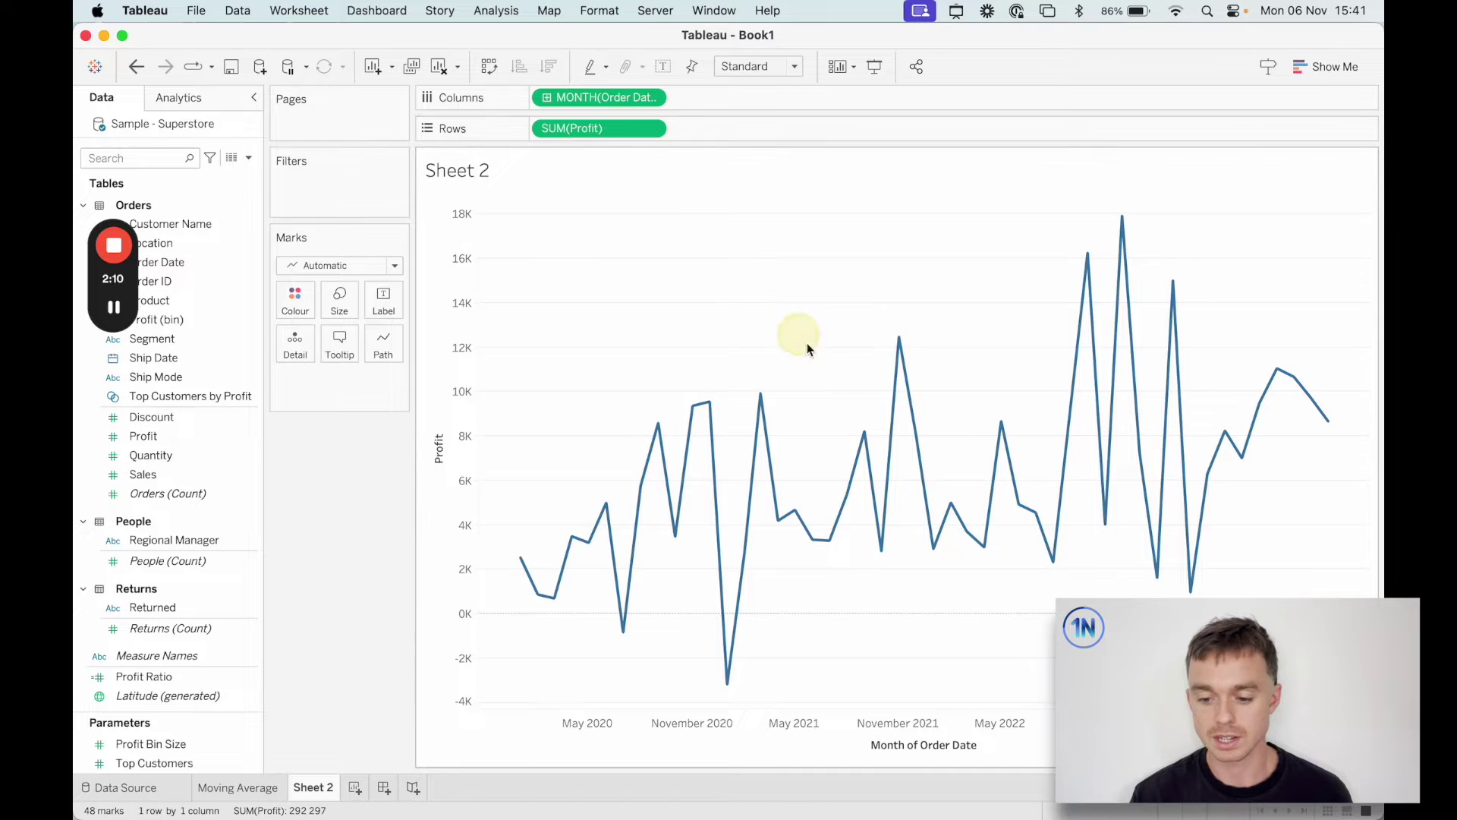
pyautogui.moveTo(154, 429); pyautogui.dragTo(717, 119)
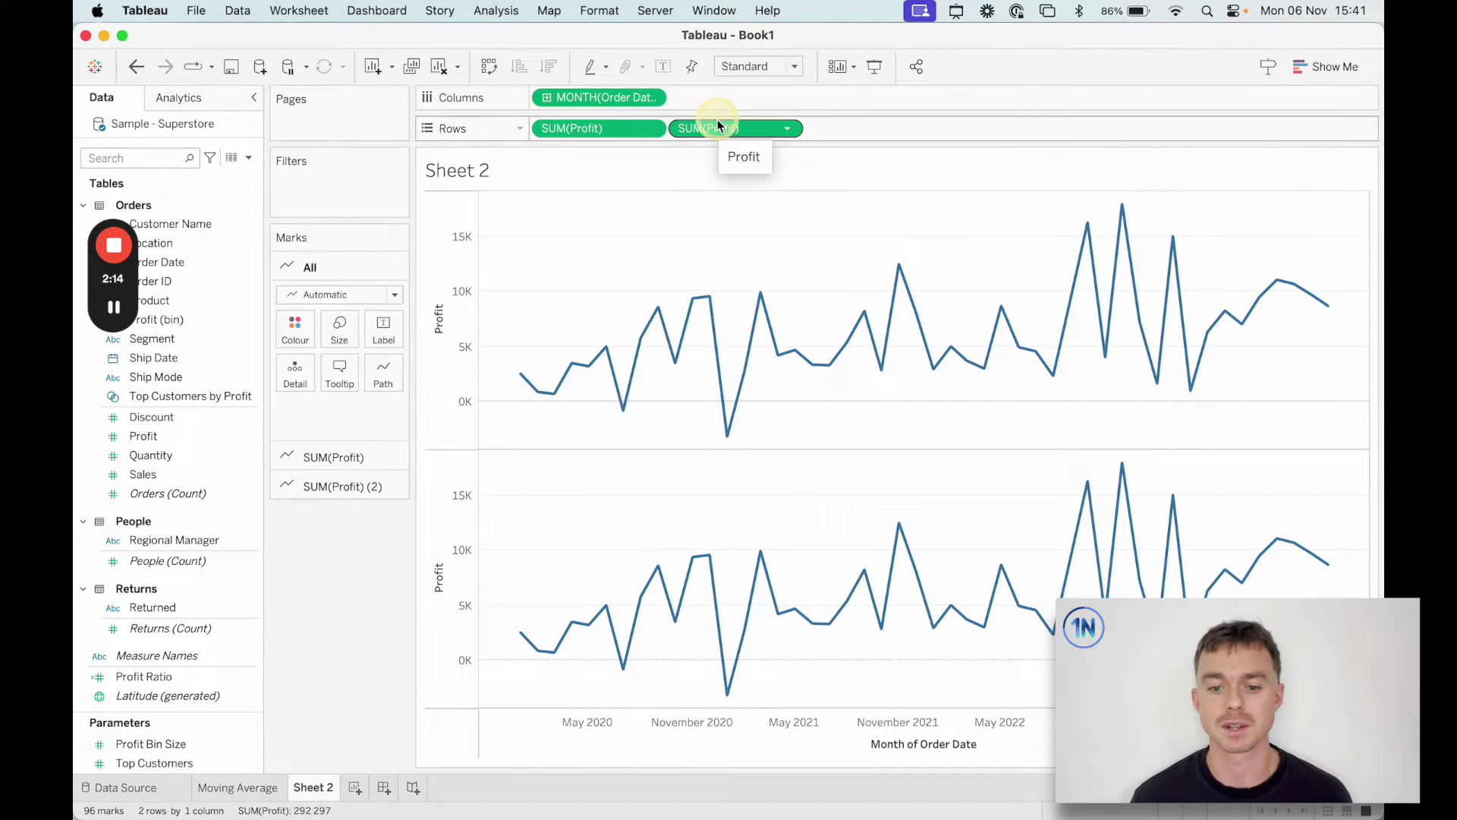
pyautogui.rightClick(746, 132)
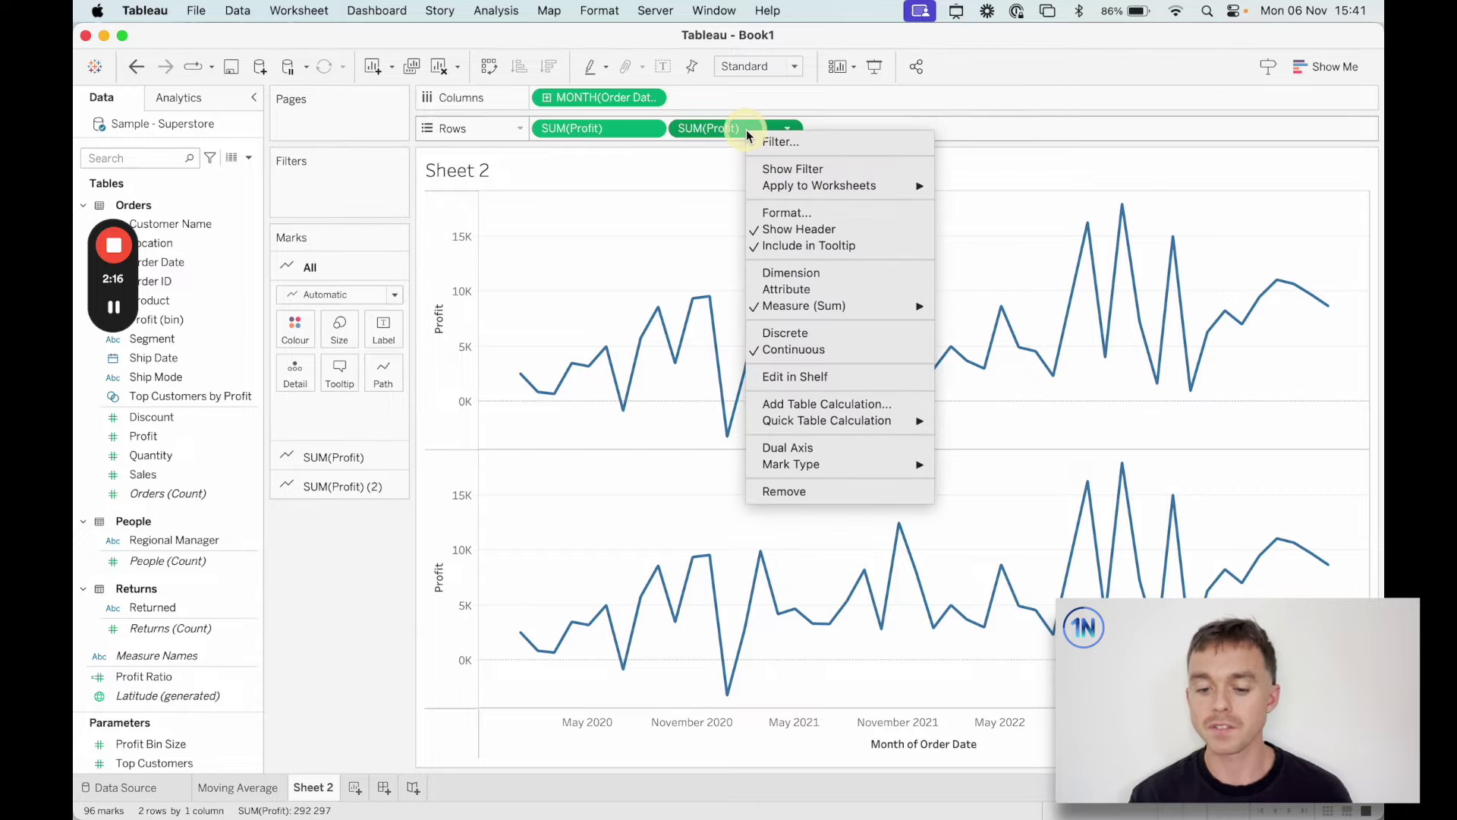
# - Give the second SUM(Profit) a Moving Calculation table calculation summarised by Average
pyautogui.click(856, 406)
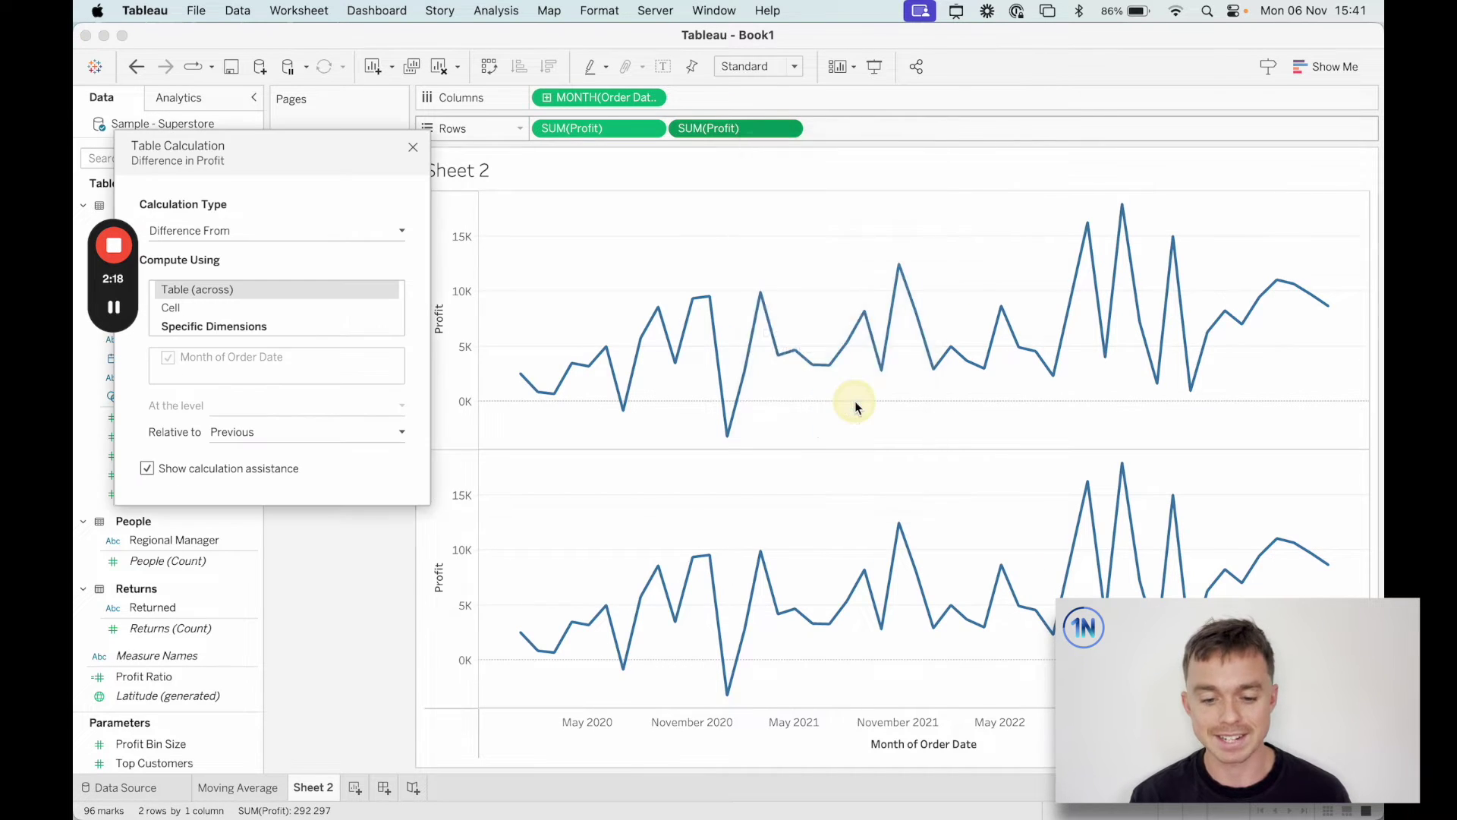
pyautogui.click(249, 230)
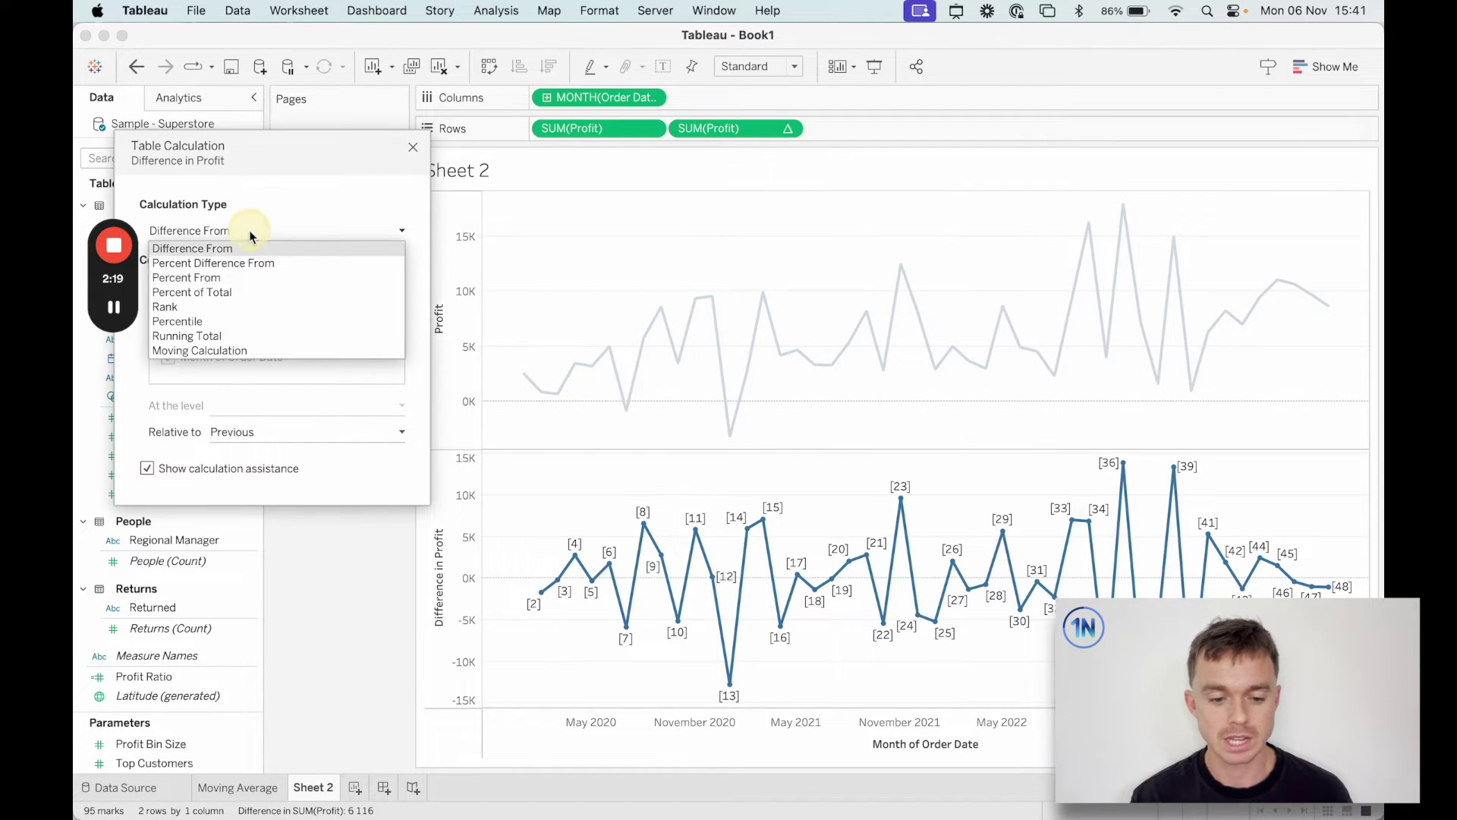
pyautogui.click(293, 351)
pyautogui.click(301, 258)
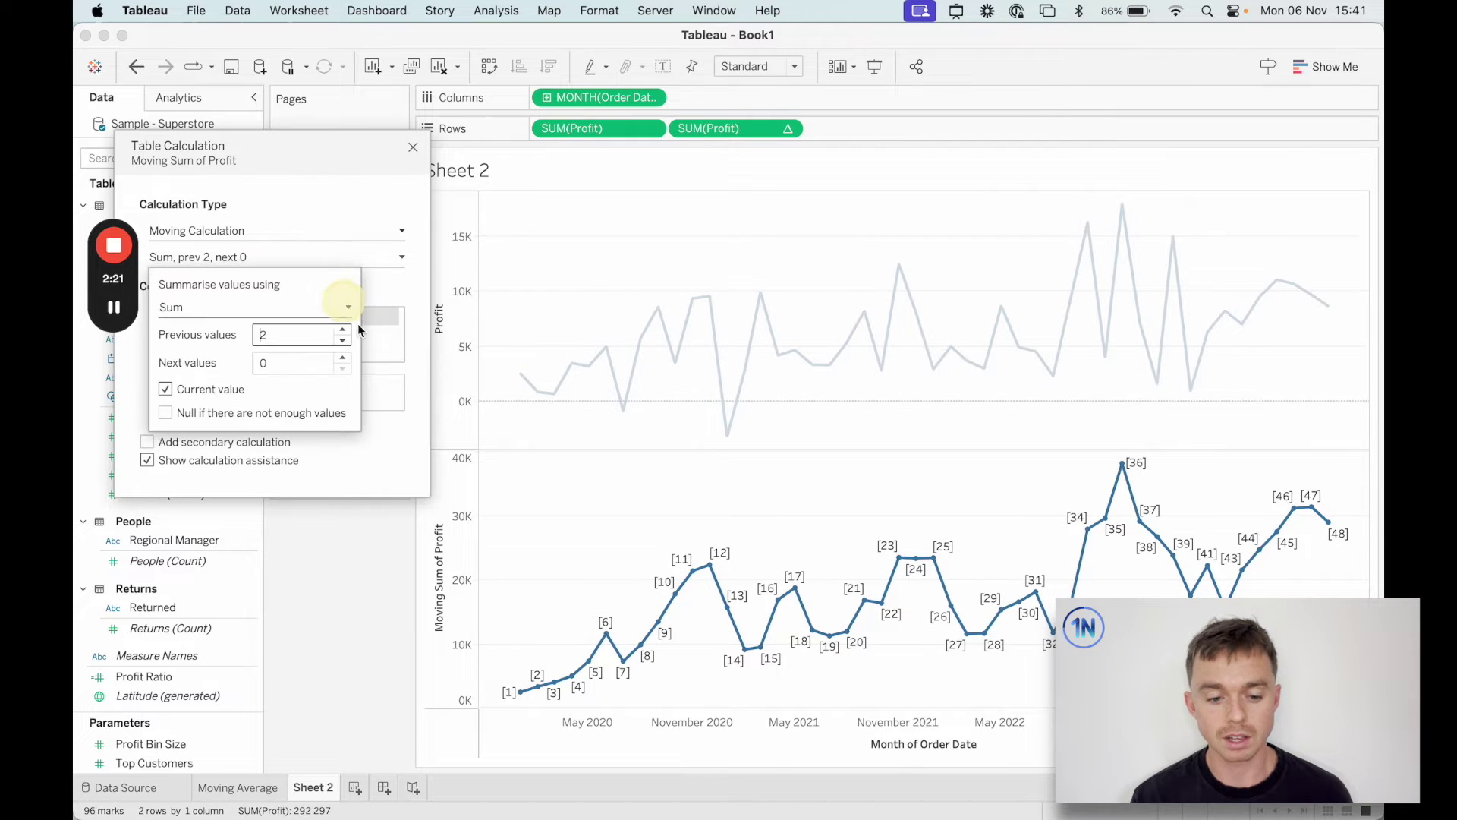
pyautogui.click(345, 307)
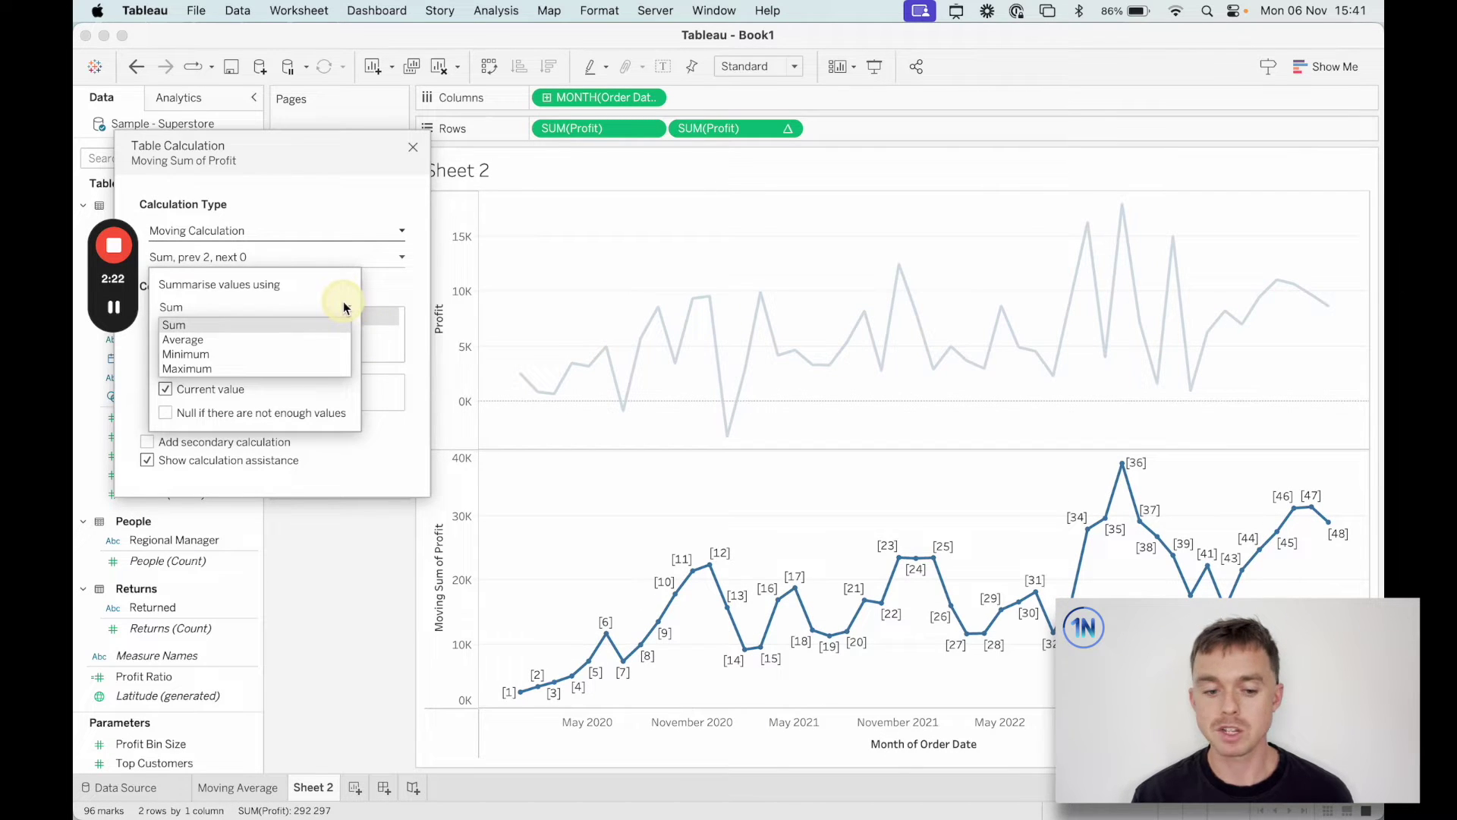
pyautogui.click(315, 342)
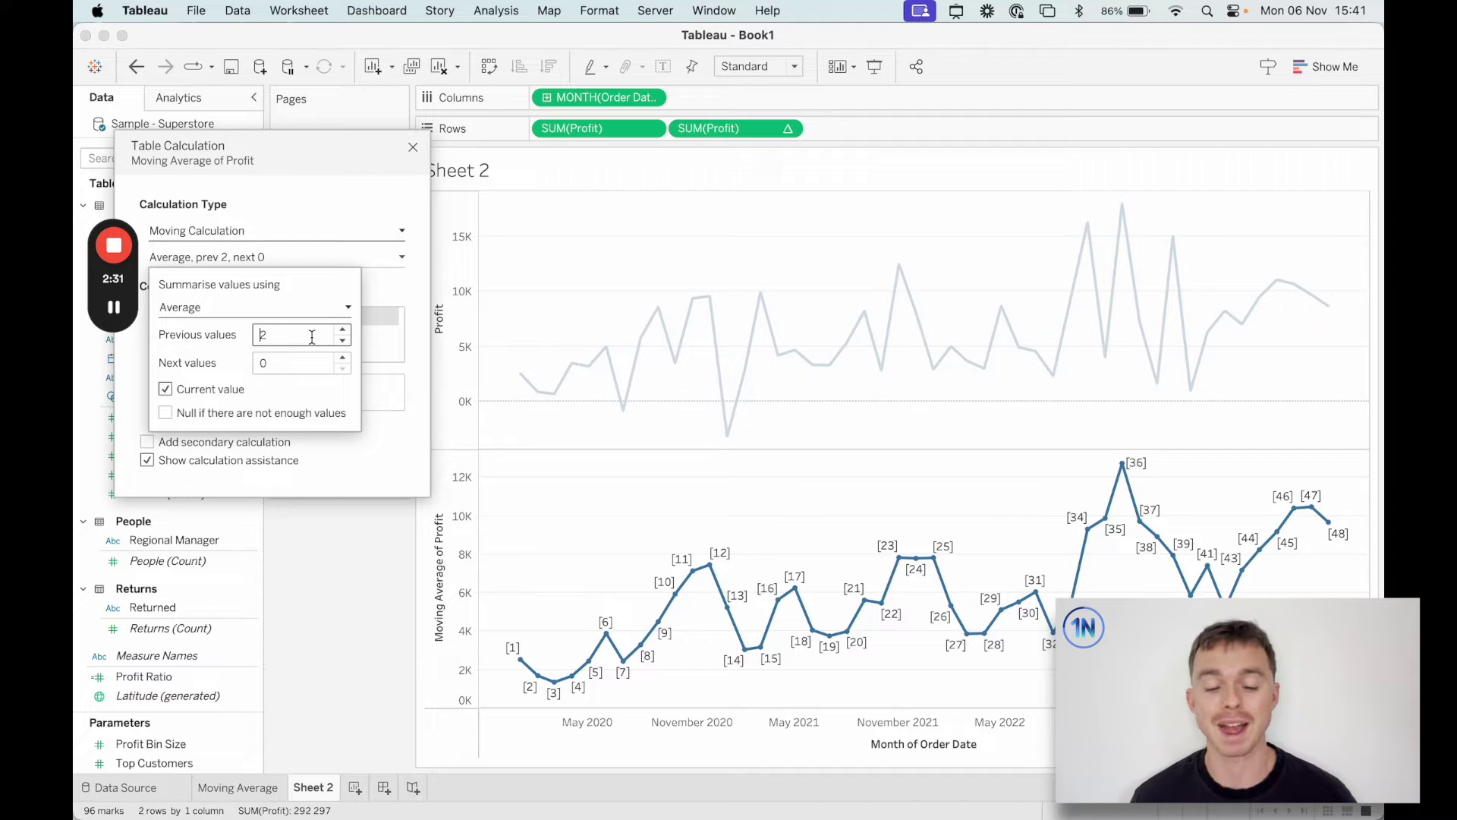
# - Increase the number of previous months included in the moving average
pyautogui.click(344, 332)
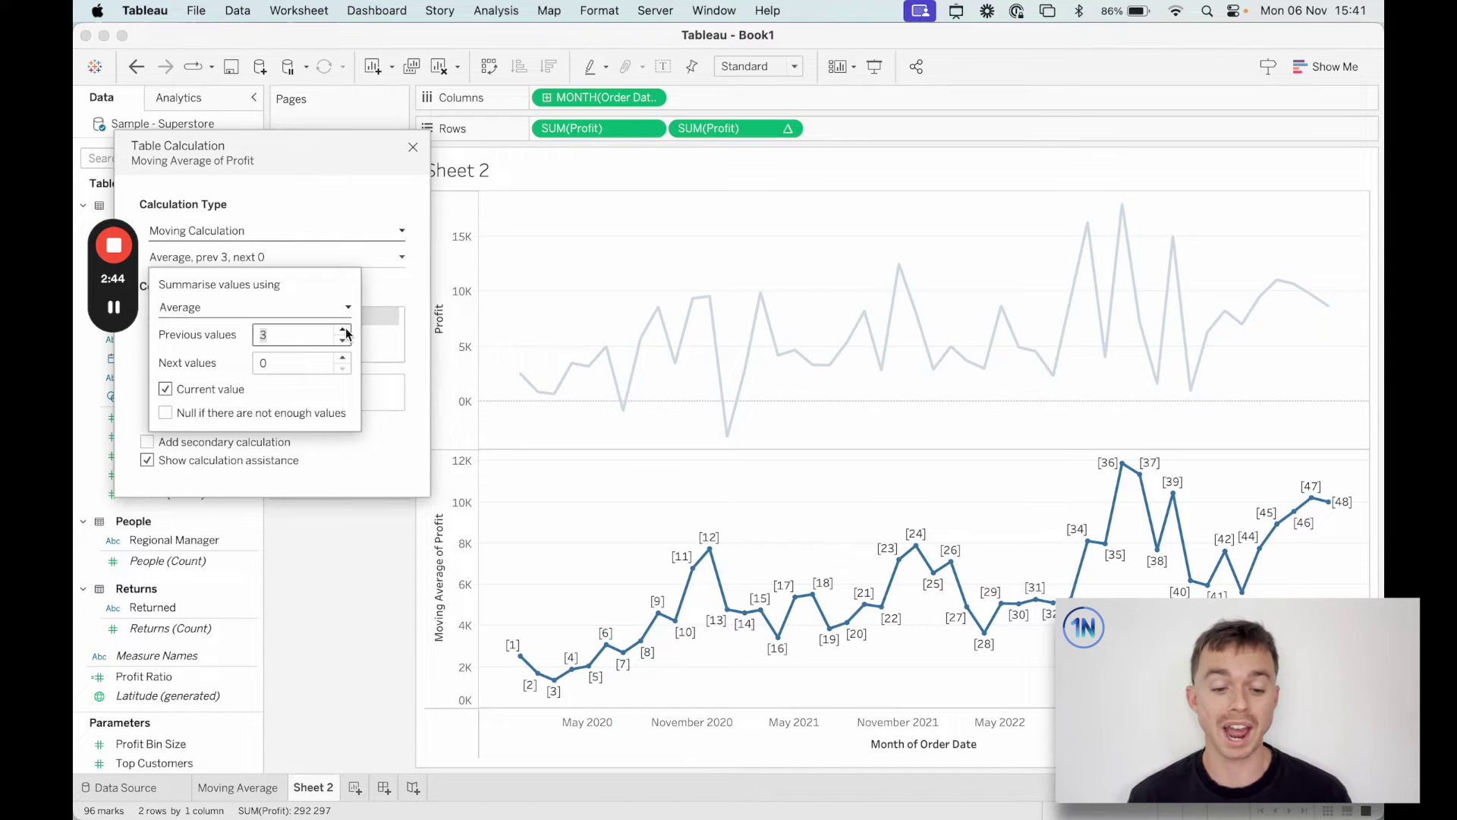
pyautogui.click(346, 334)
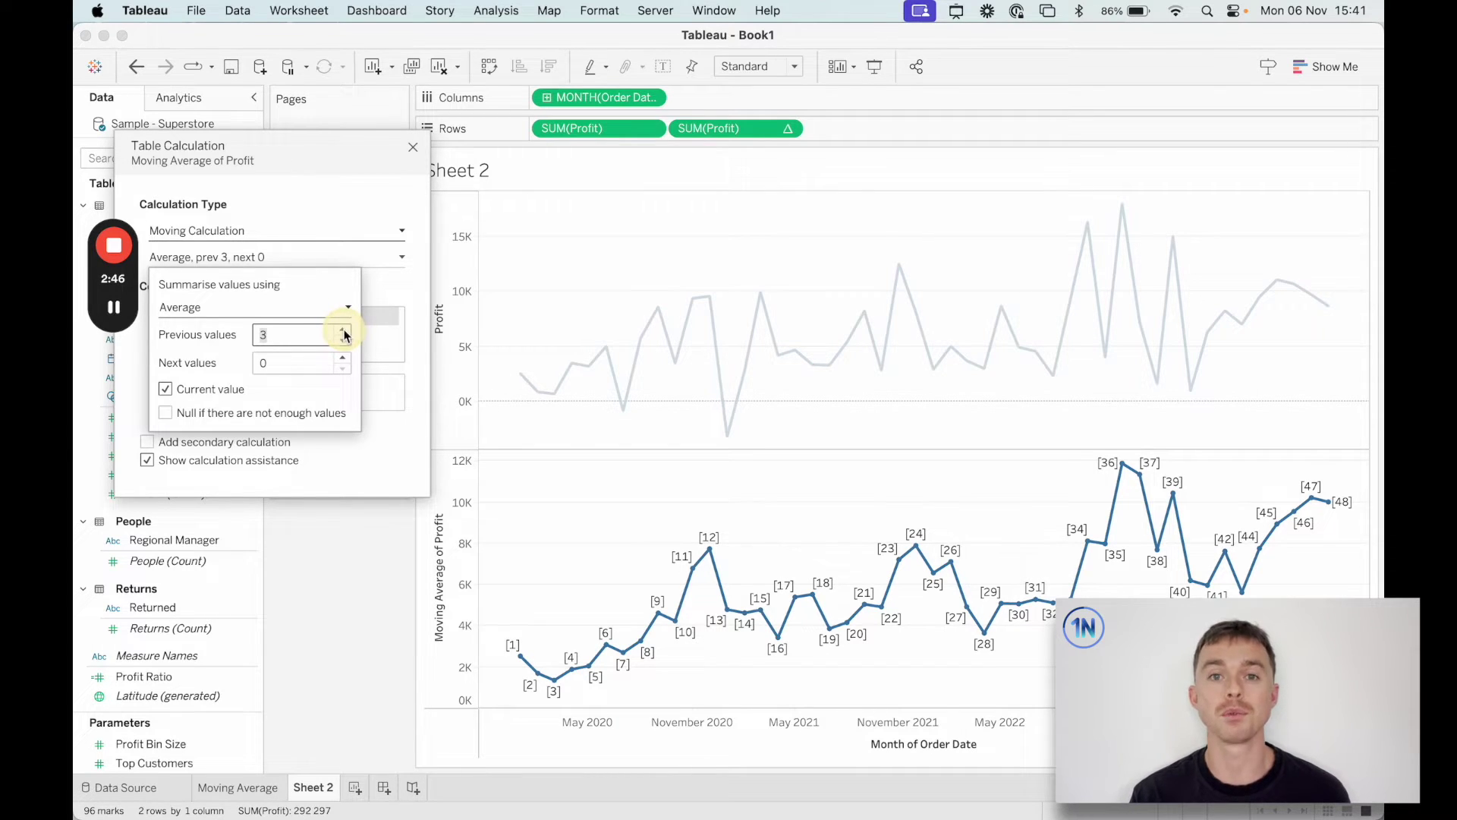
pyautogui.click(344, 330)
pyautogui.click(345, 331)
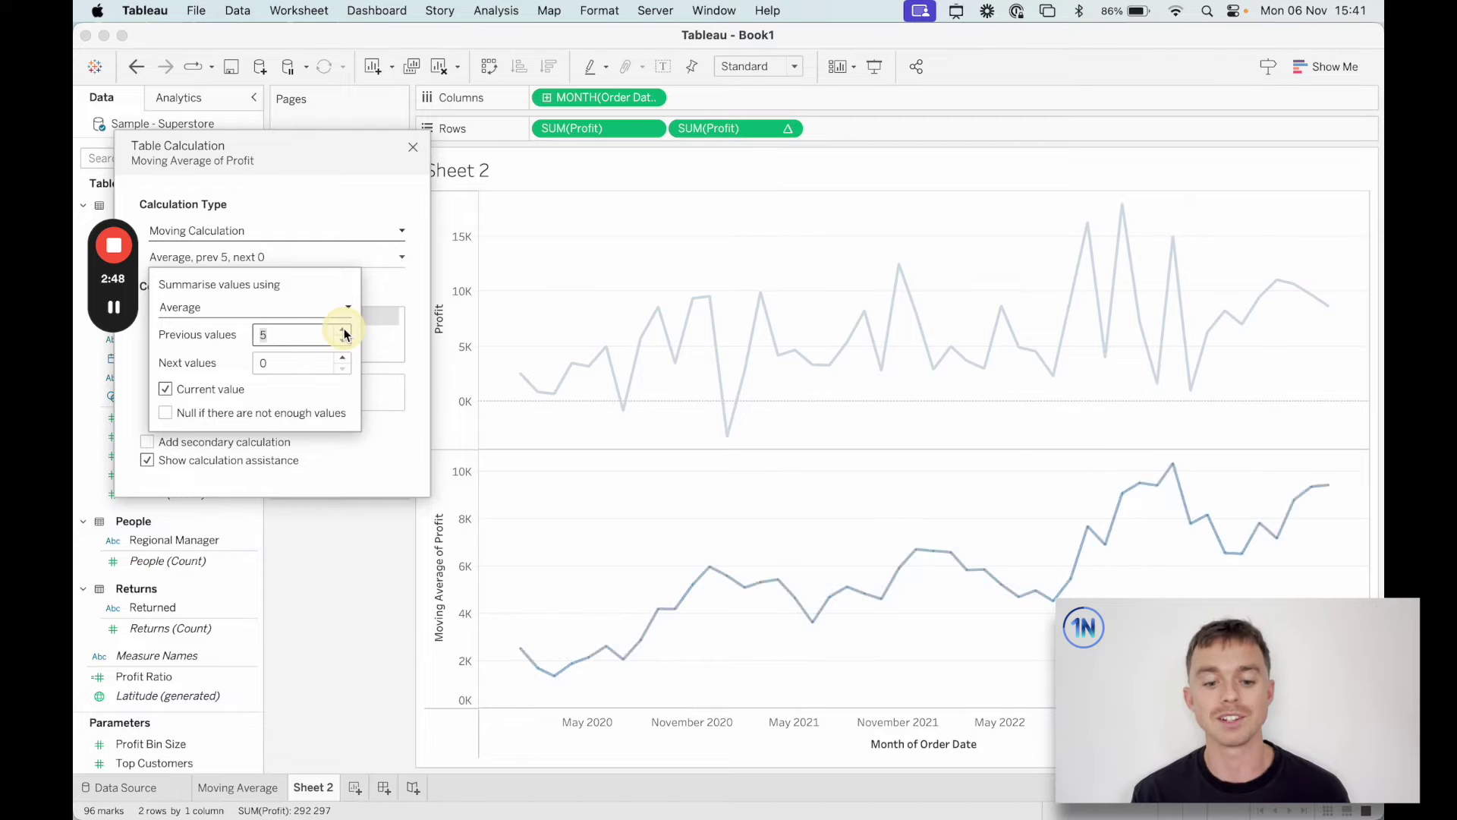
pyautogui.click(344, 331)
# - Set the moving average's Previous values count to 3
pyautogui.click(345, 331)
pyautogui.click(345, 331)
pyautogui.click(344, 331)
pyautogui.click(345, 331)
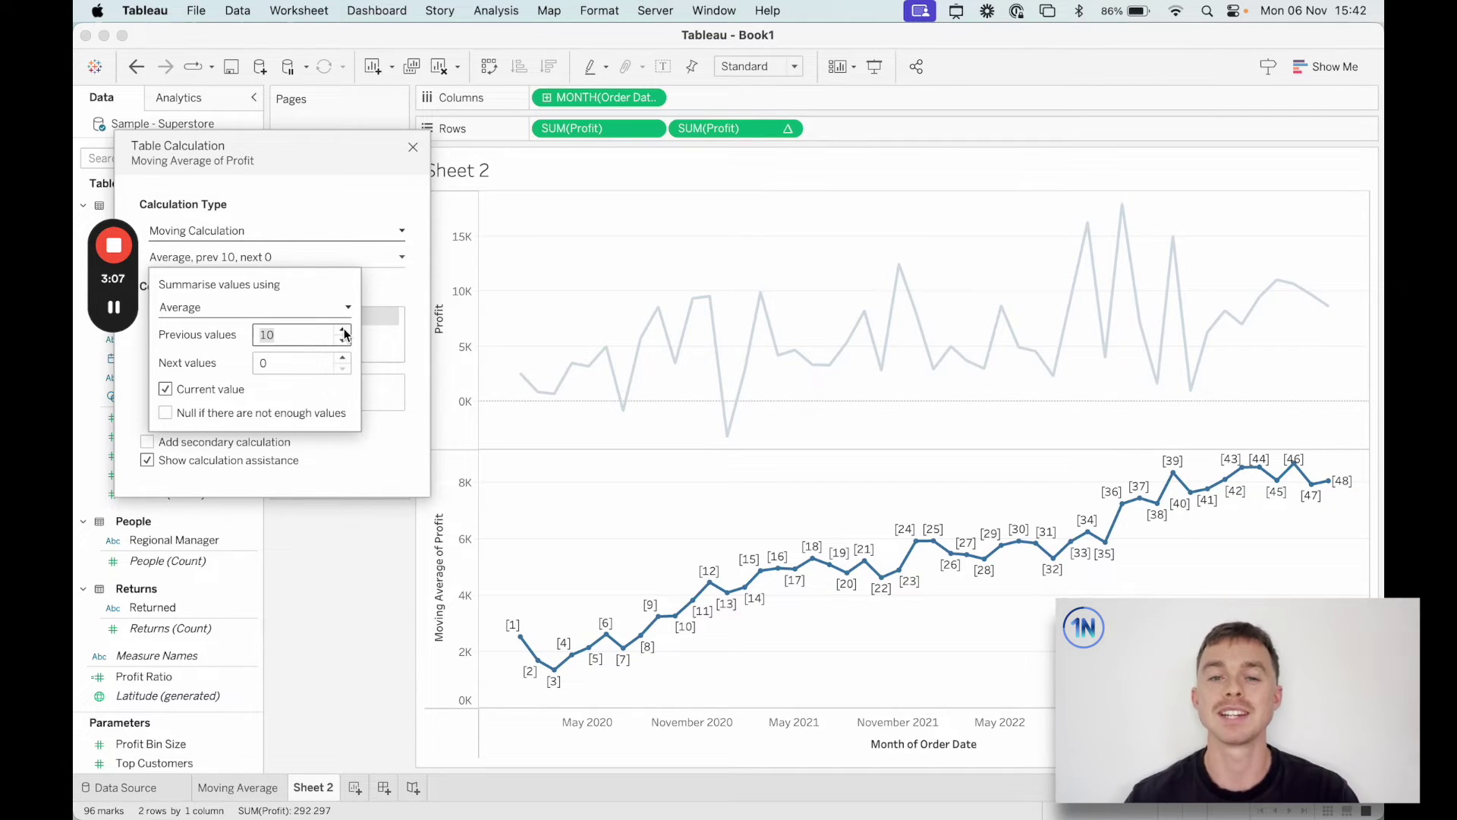
pyautogui.click(344, 331)
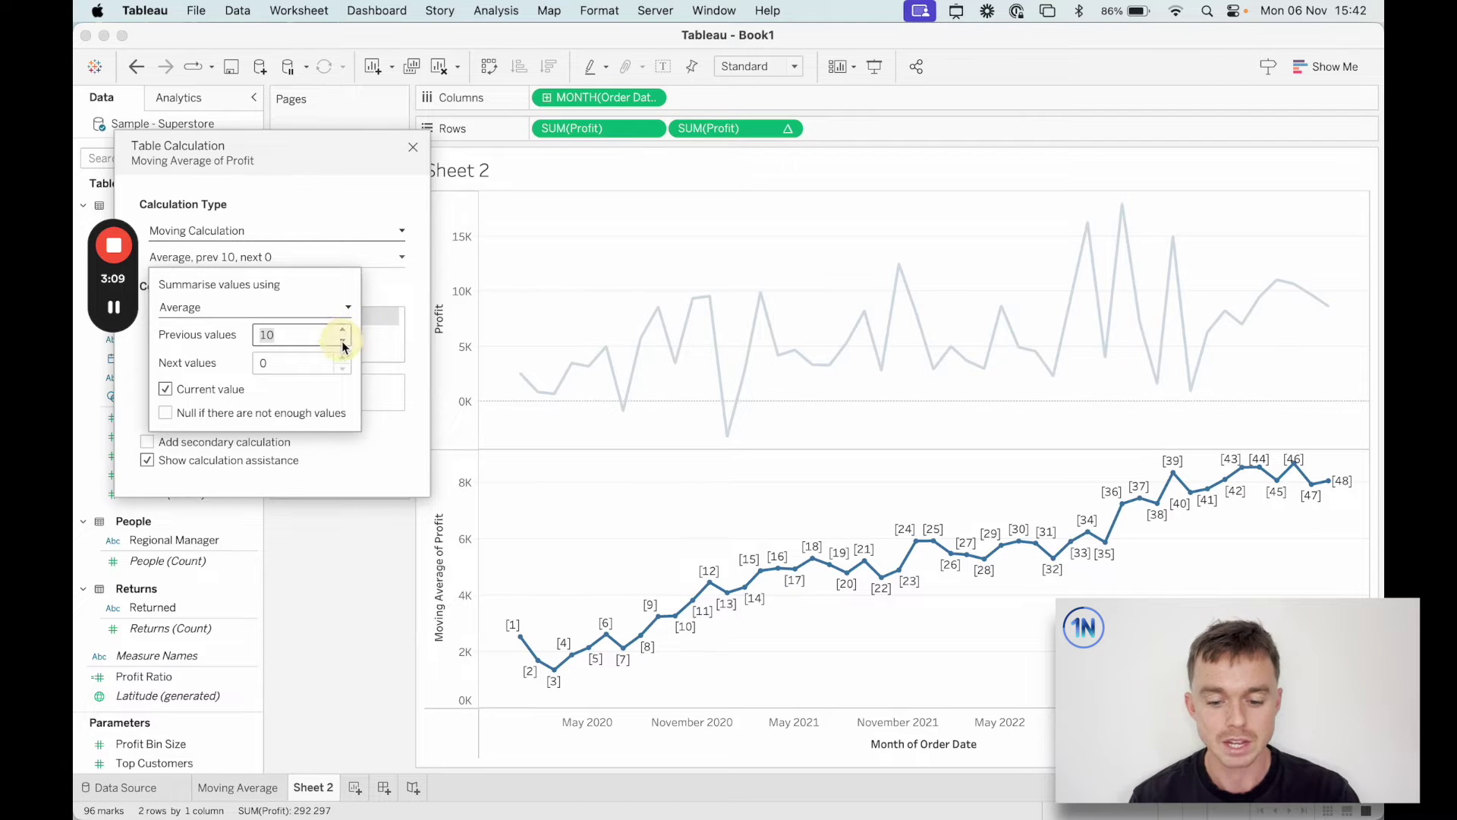
pyautogui.click(344, 331)
pyautogui.click(344, 331)
pyautogui.click(344, 331)
pyautogui.click(344, 331)
pyautogui.click(344, 330)
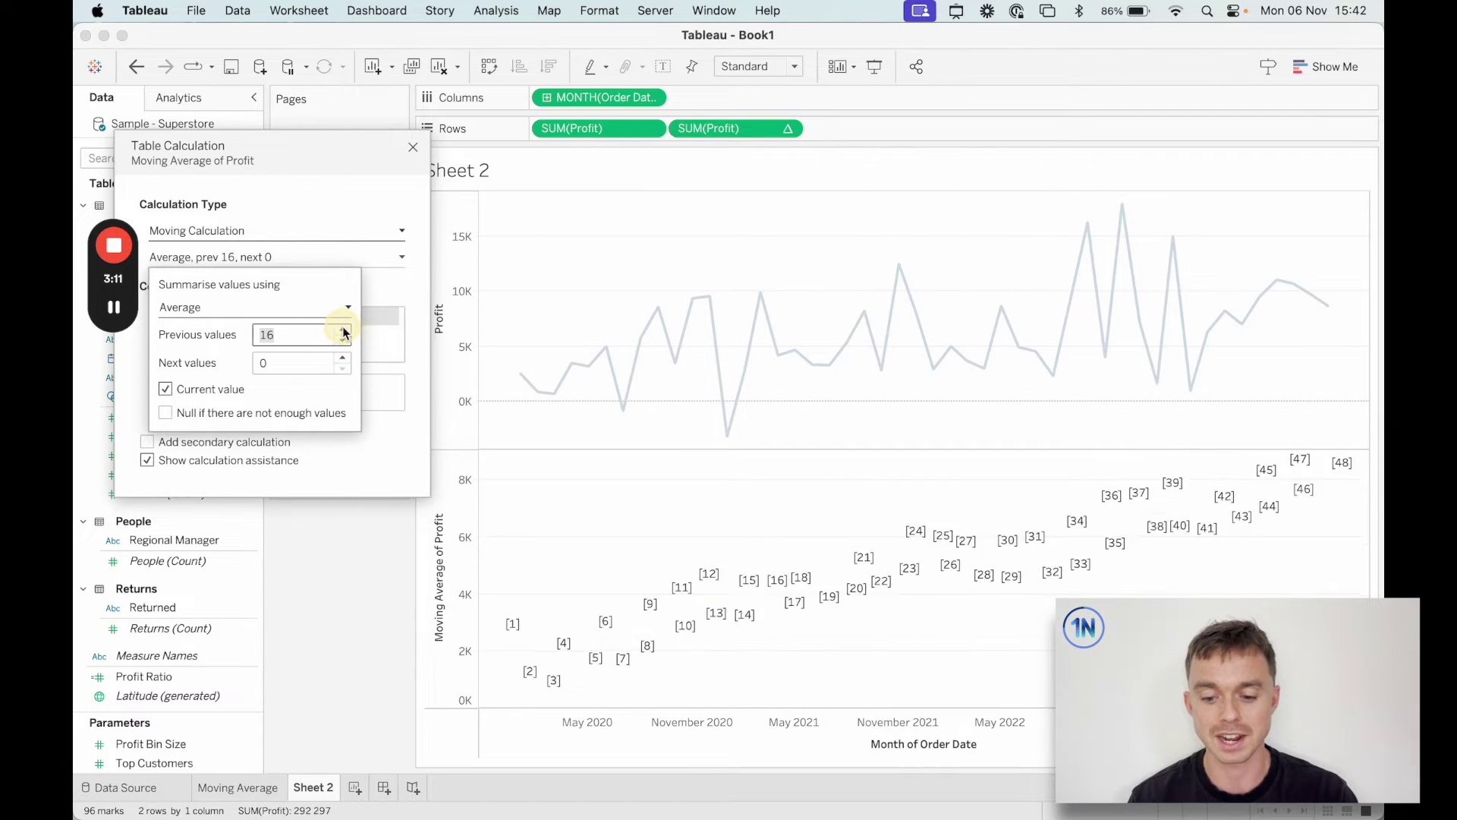
pyautogui.click(344, 330)
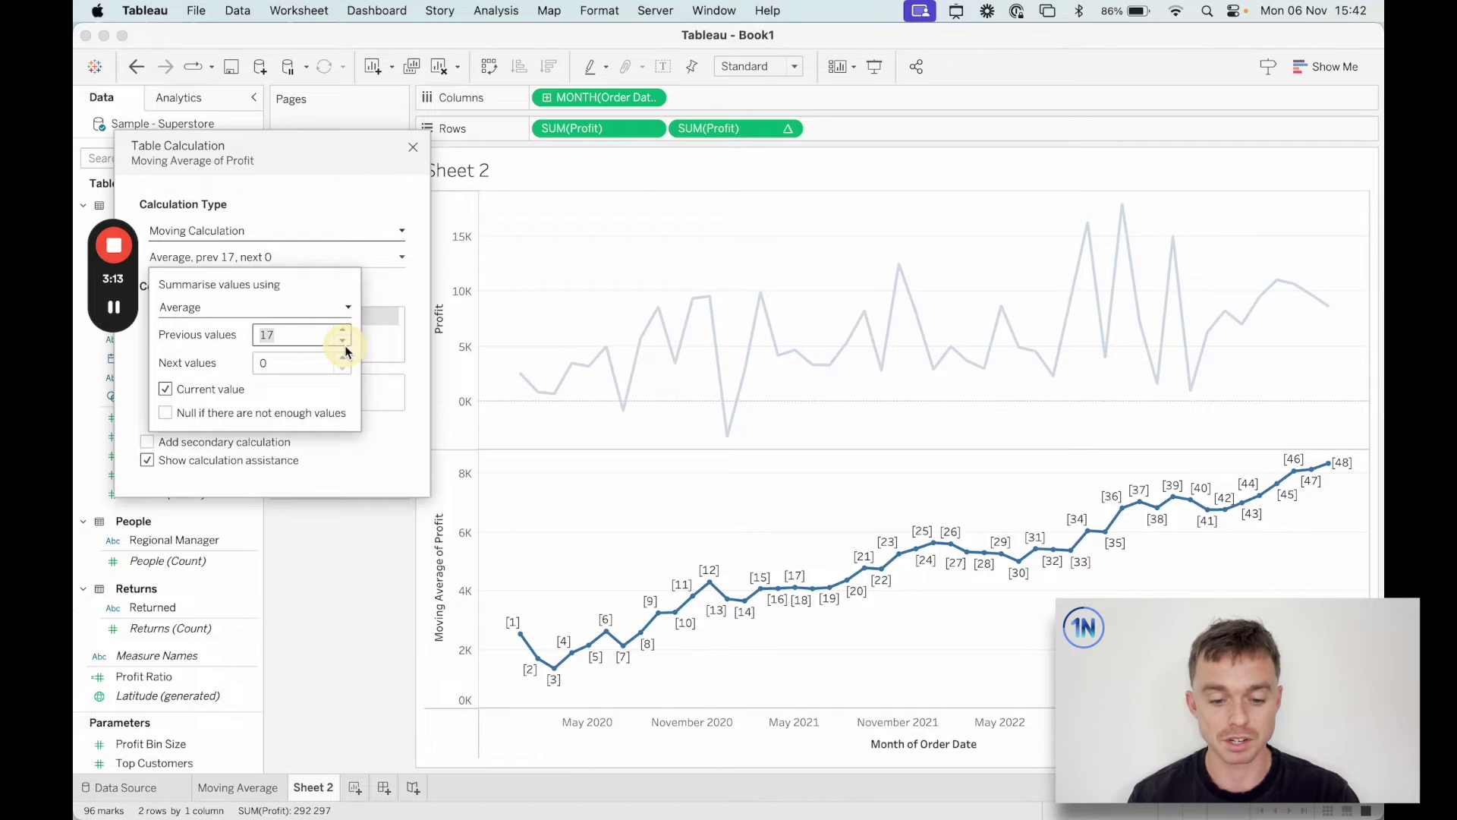
pyautogui.doubleClick(315, 331)
pyautogui.write('3')
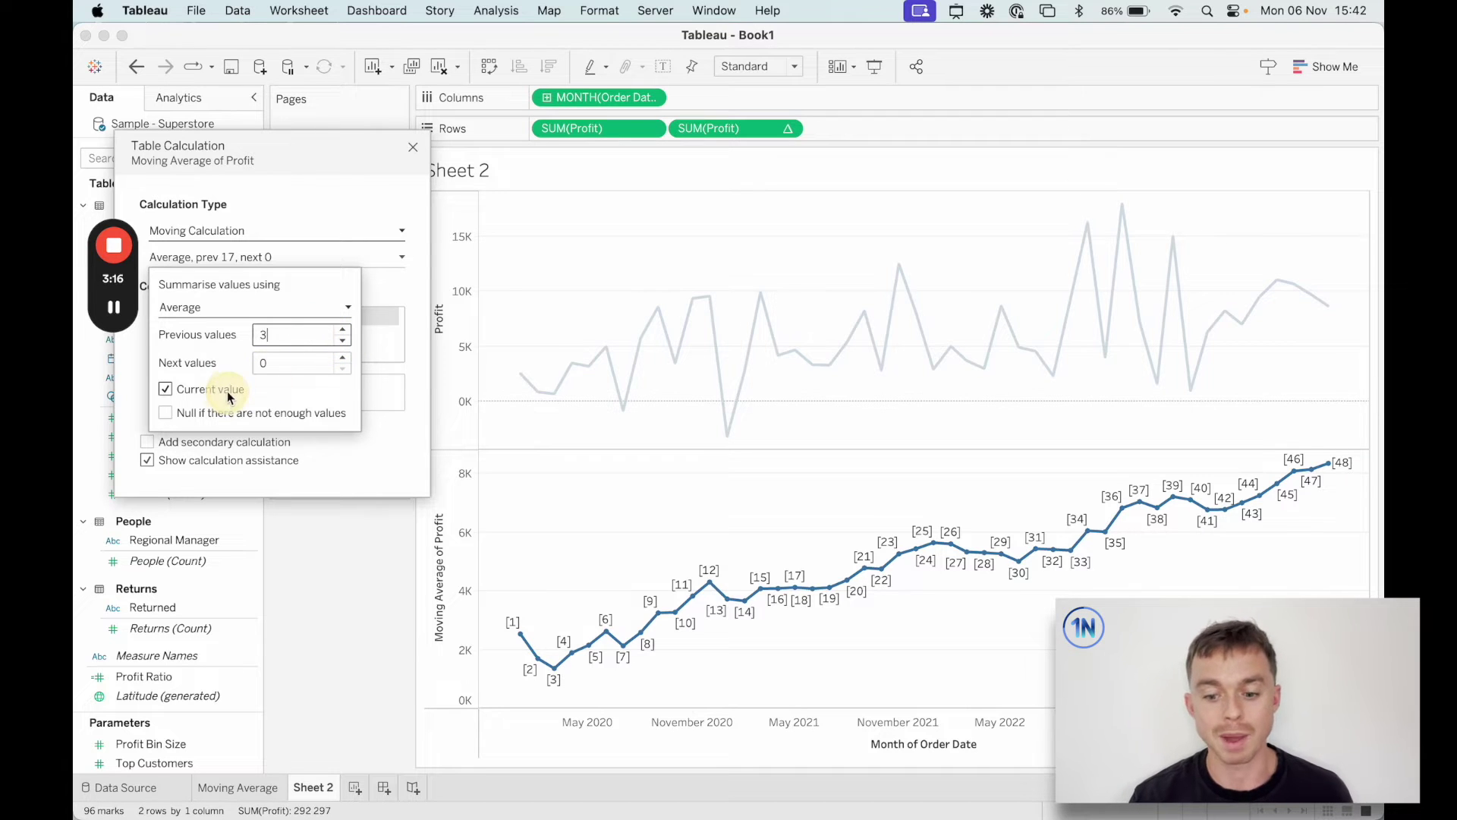
pyautogui.press('Return')
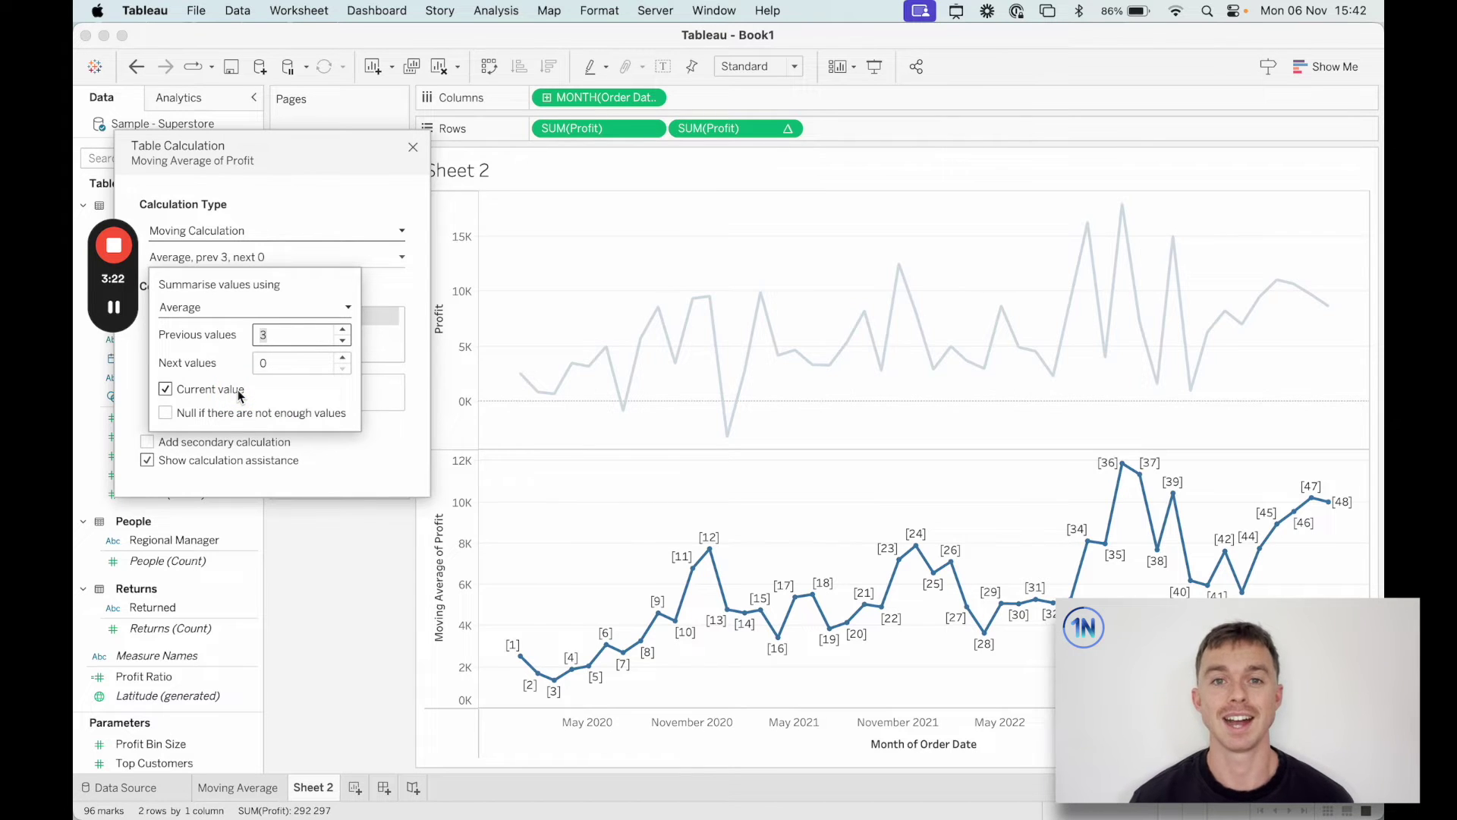
# - Check the average at point [12], then tick 'Null if there are not enough values'
pyautogui.click(711, 548)
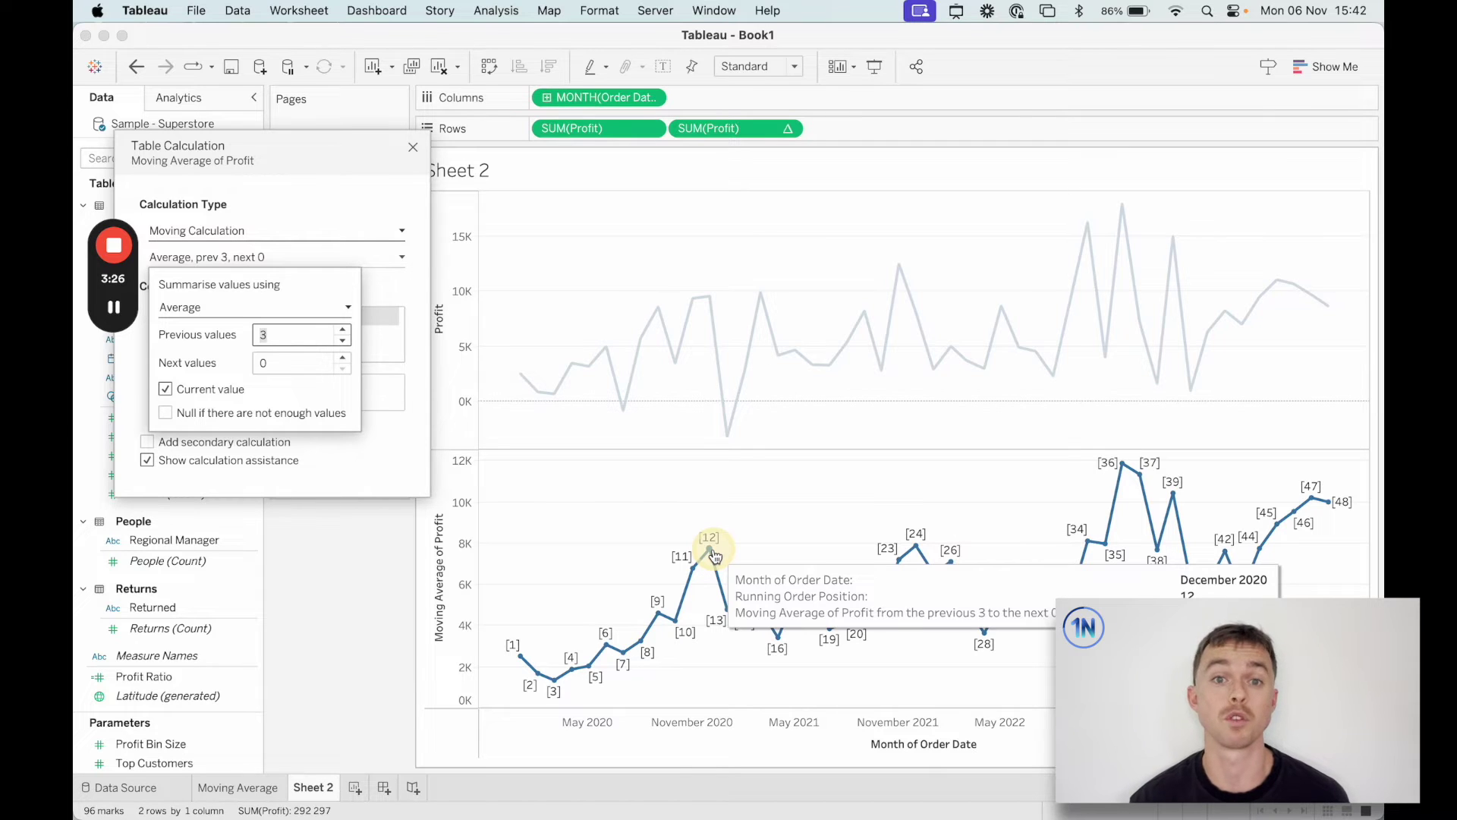
pyautogui.click(595, 516)
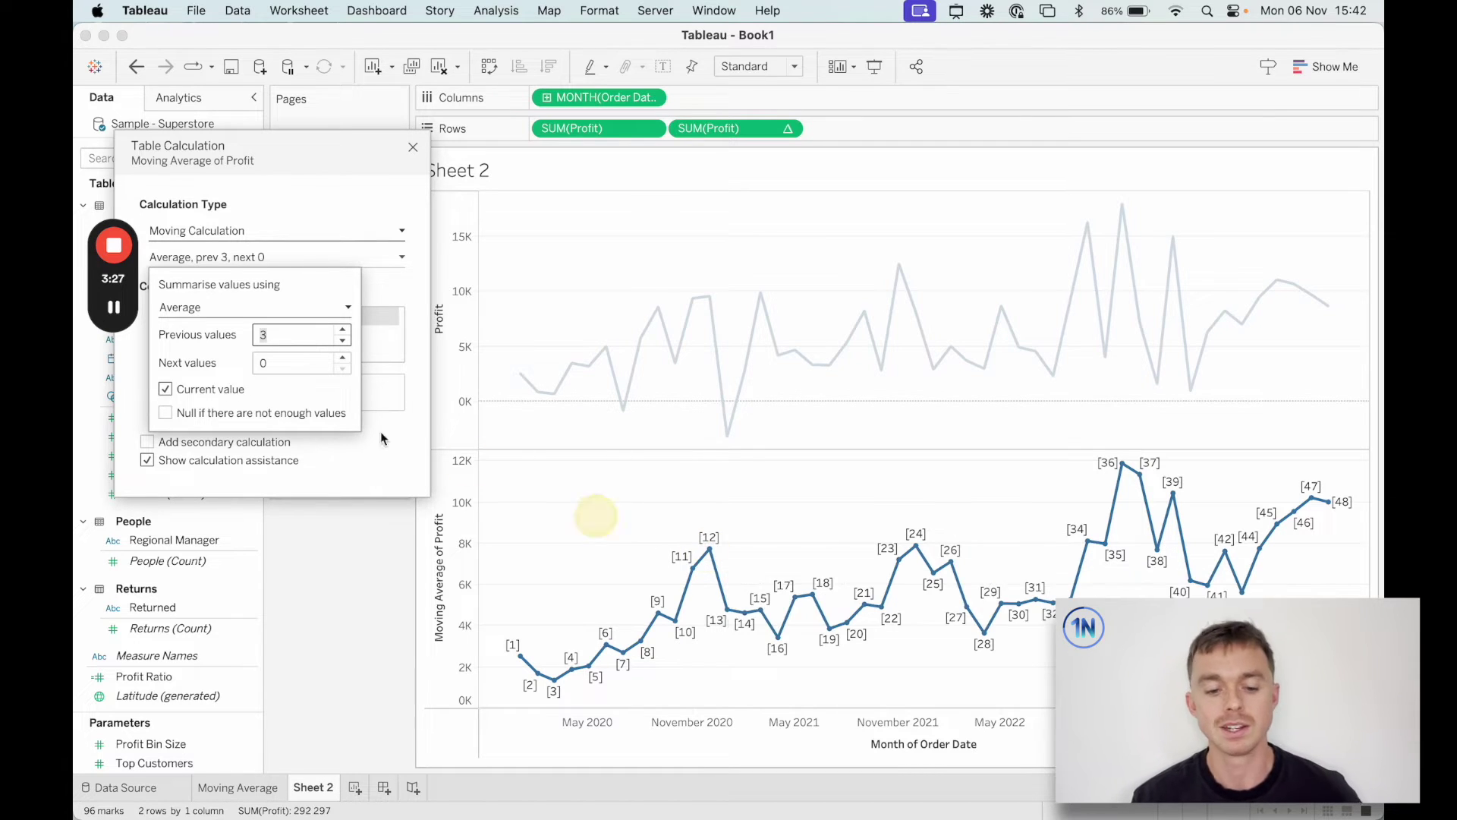
pyautogui.click(228, 414)
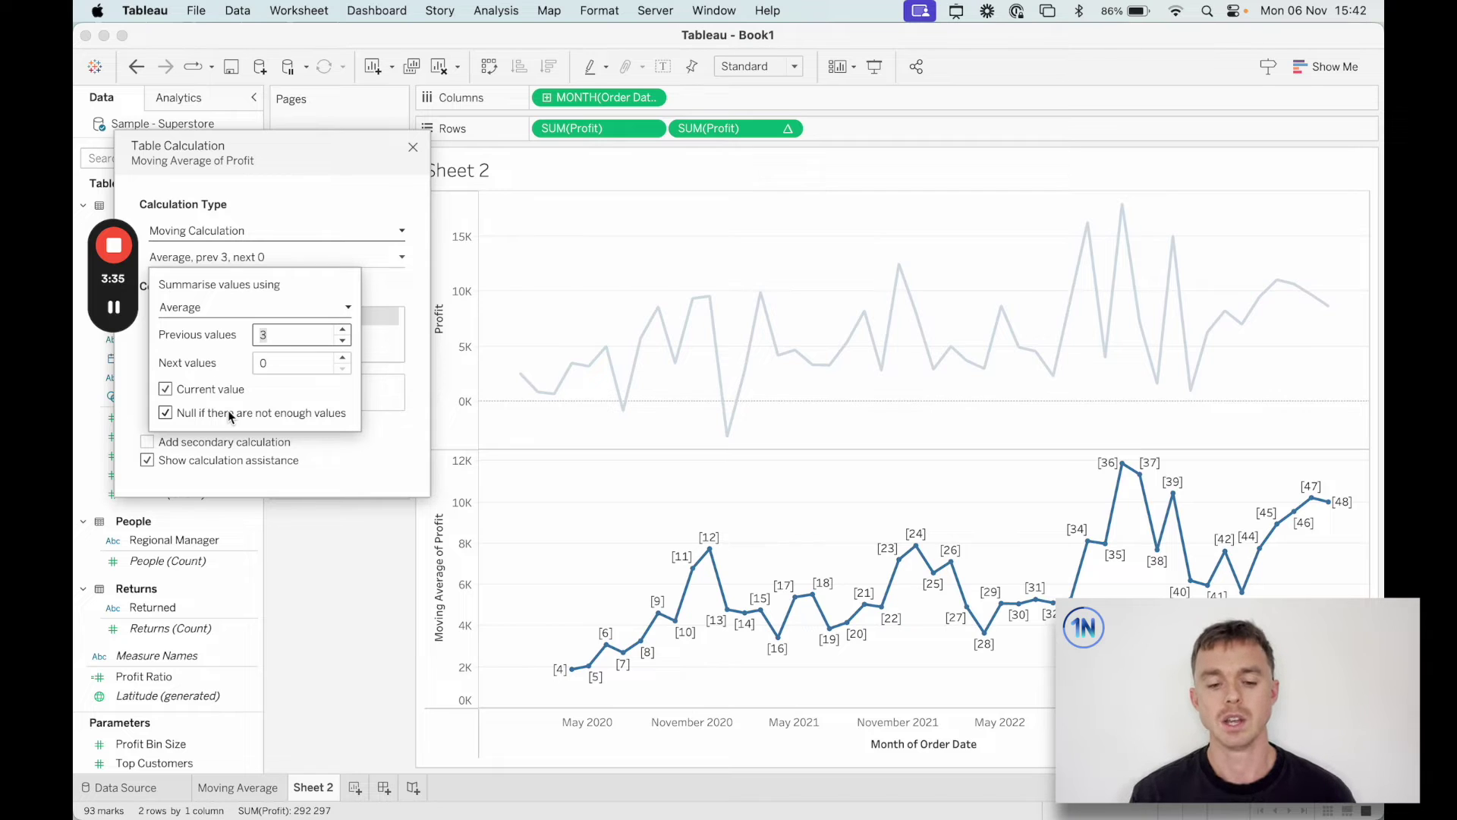
# - Untick 'Null if there are not enough values' to bring back the first three averages
pyautogui.click(227, 409)
pyautogui.hotkey('ctrl', 'alt', 'a')
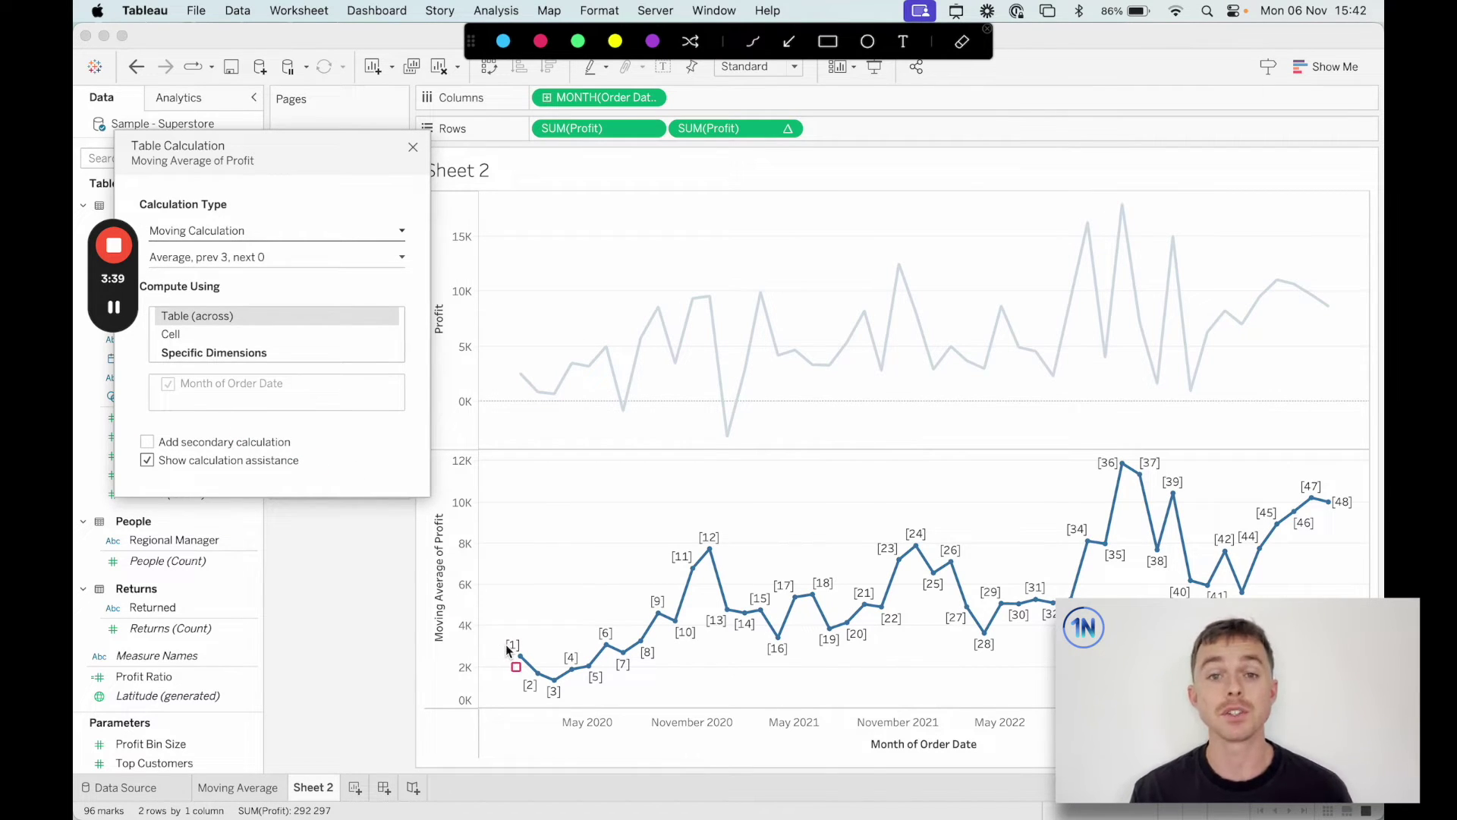
pyautogui.moveTo(505, 644); pyautogui.dragTo(565, 702)
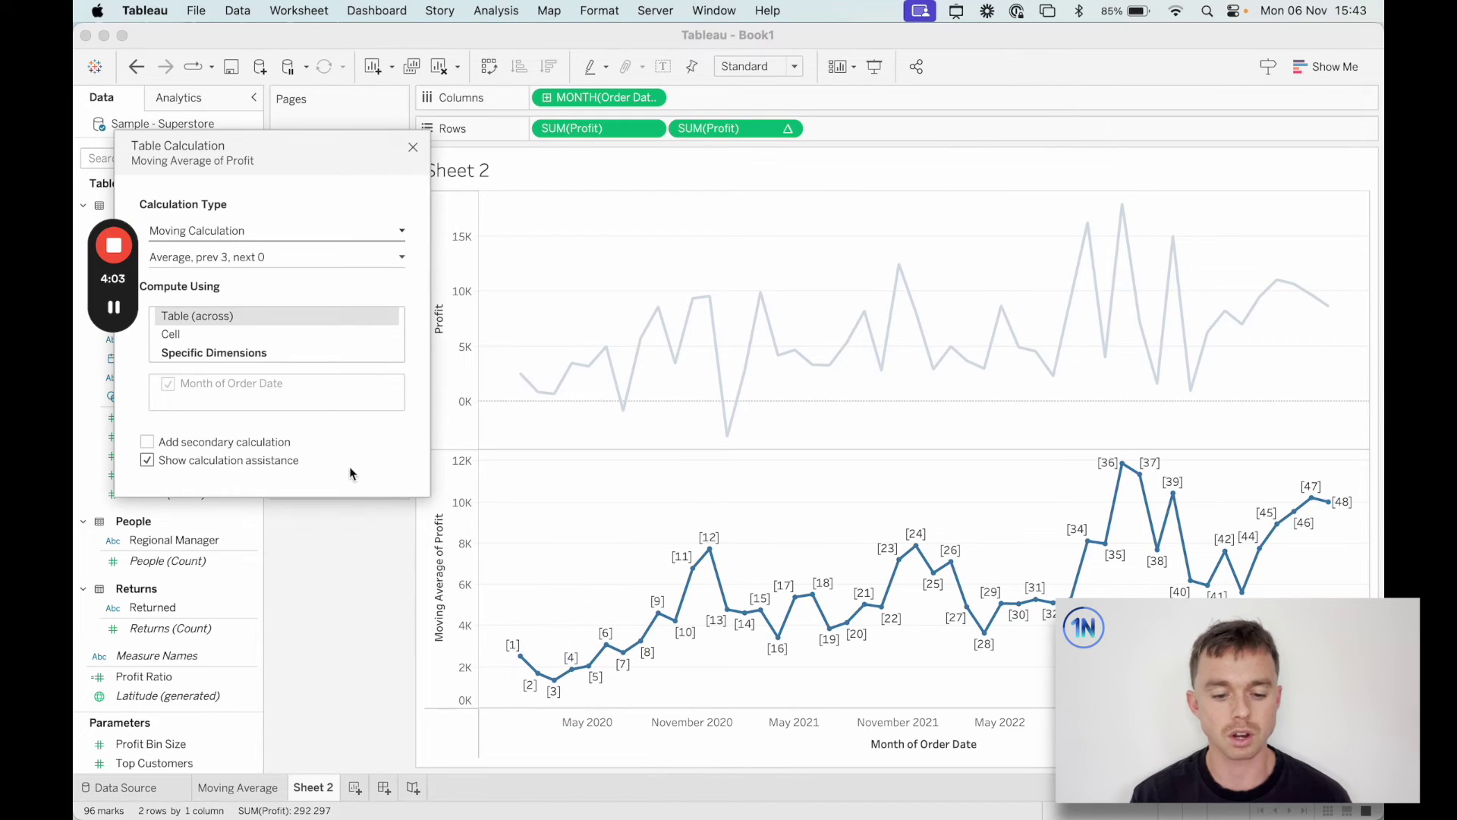
pyautogui.click(378, 367)
# - Re-tick 'Null if there are not enough values', confirm point [4] is first, and close the settings
pyautogui.click(347, 259)
pyautogui.click(277, 410)
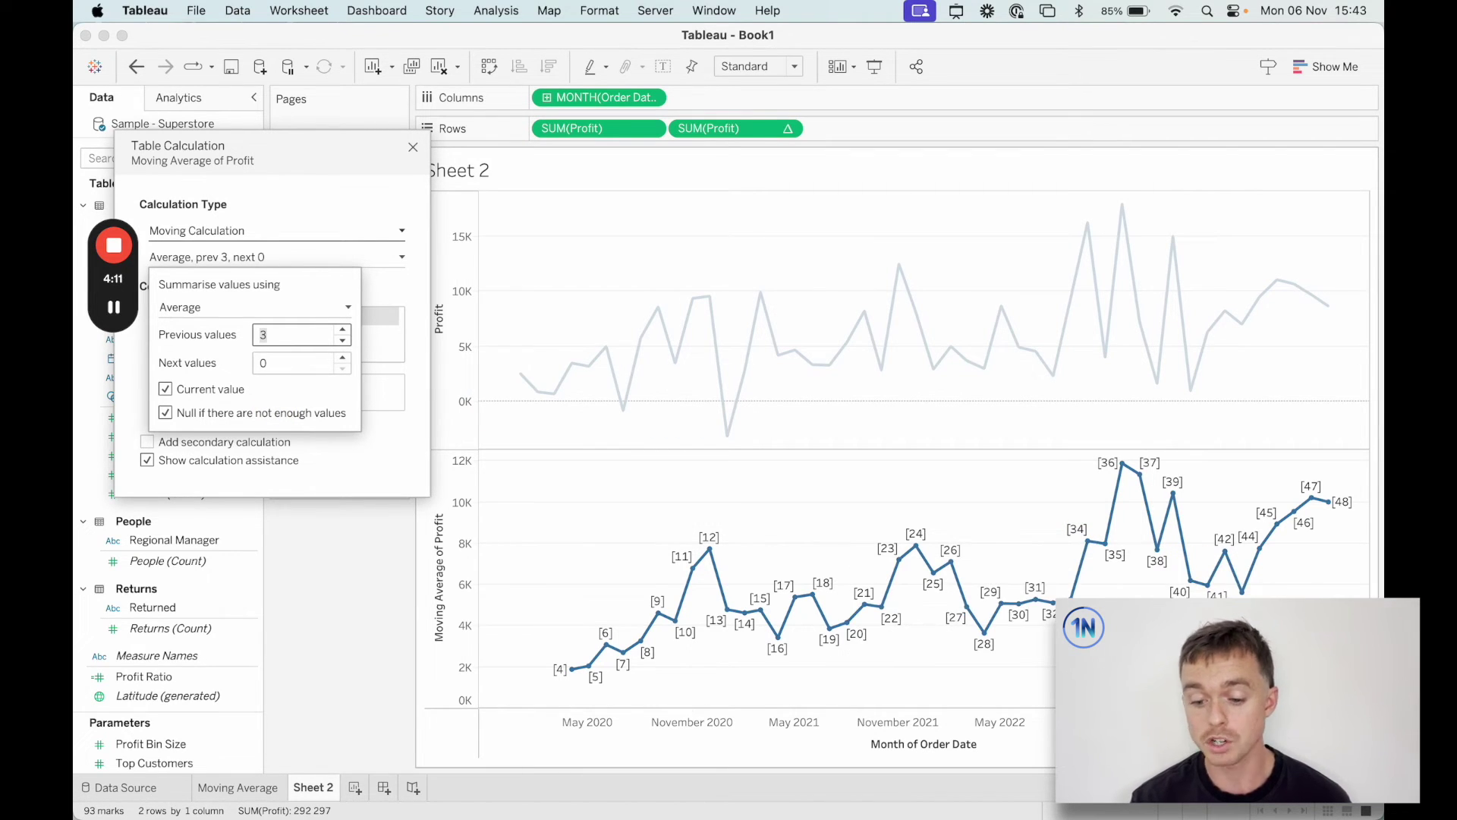
pyautogui.click(569, 669)
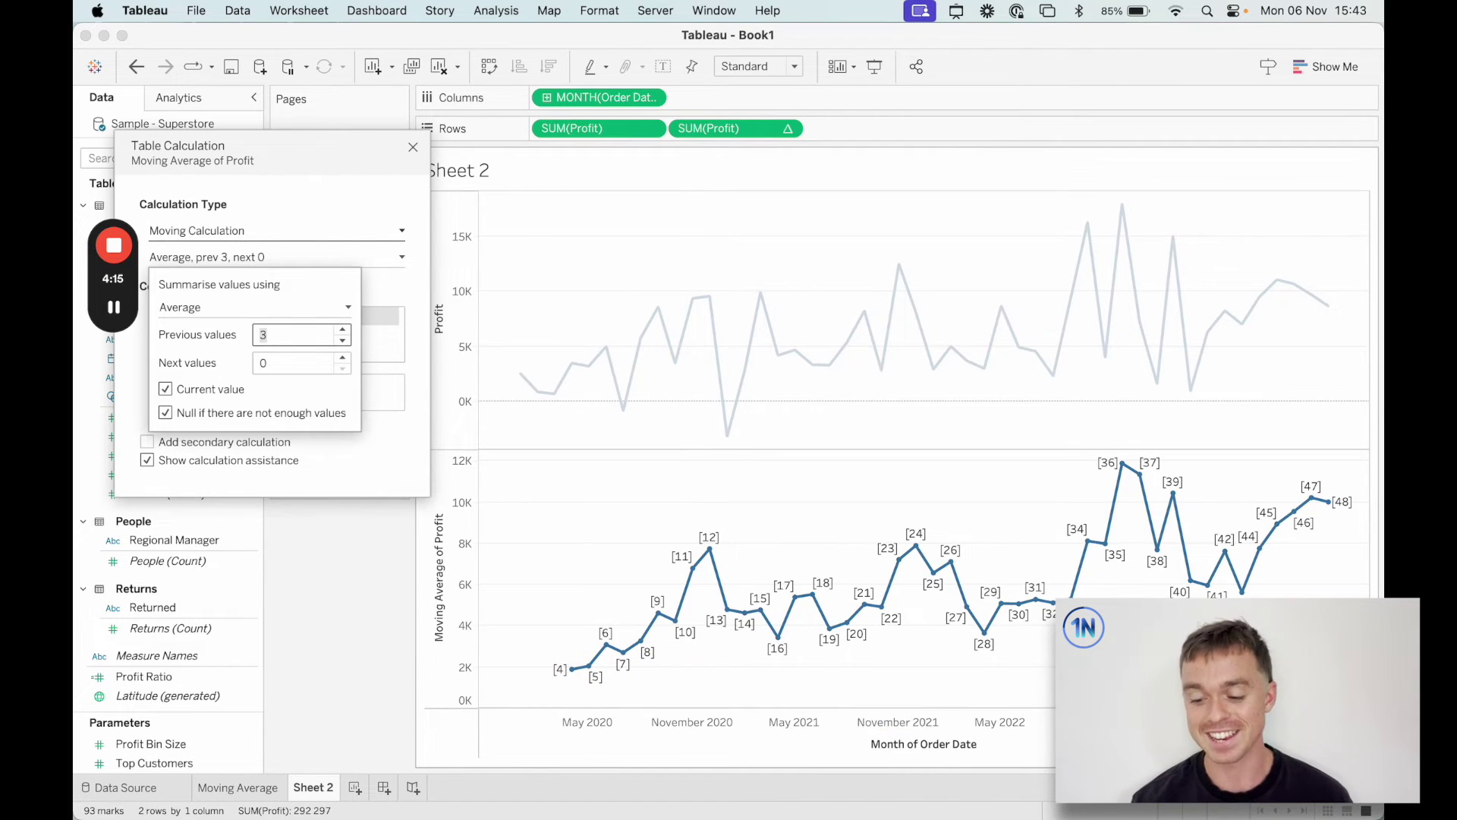
pyautogui.click(478, 723)
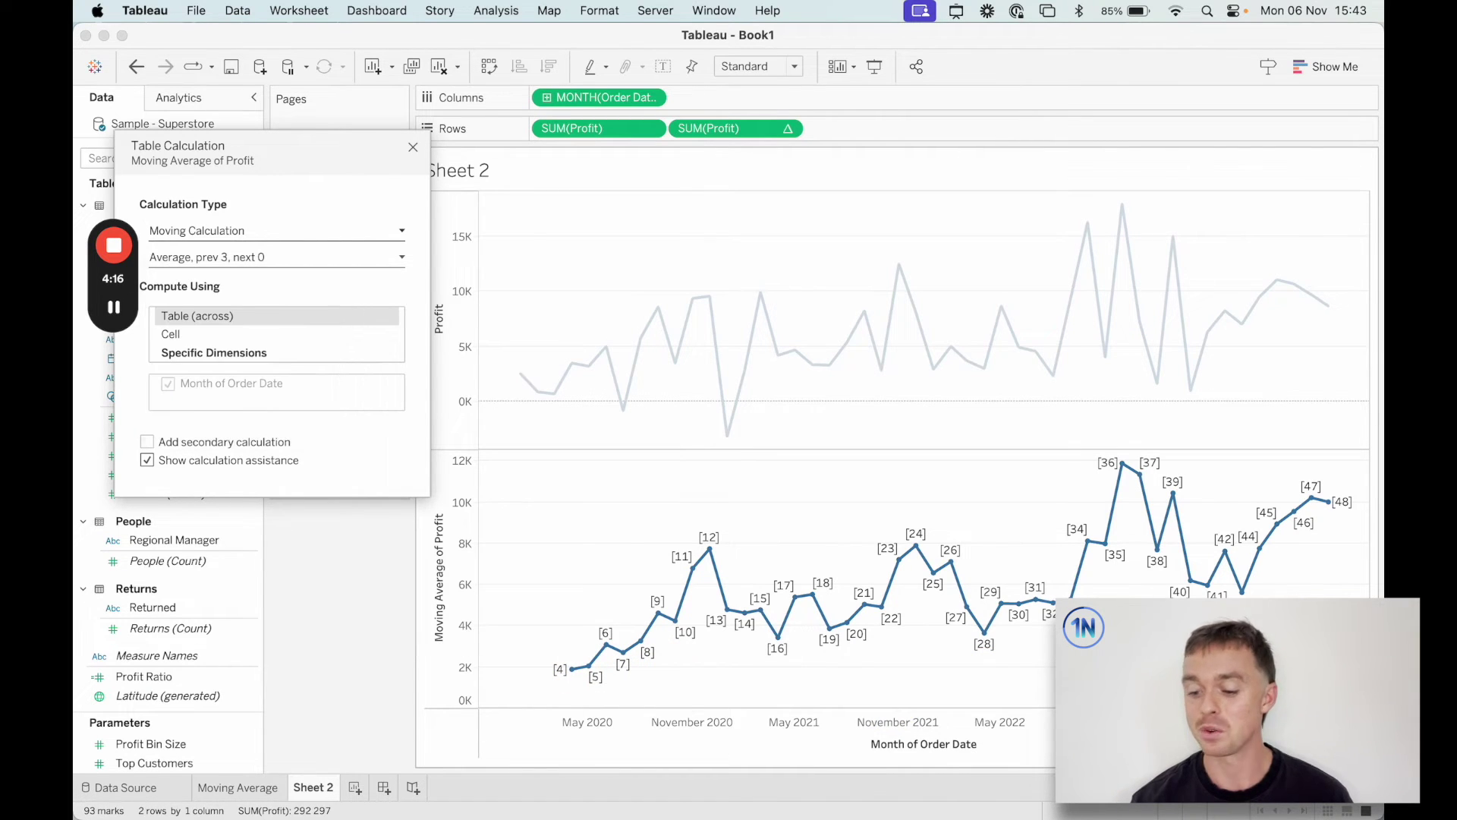
pyautogui.click(412, 147)
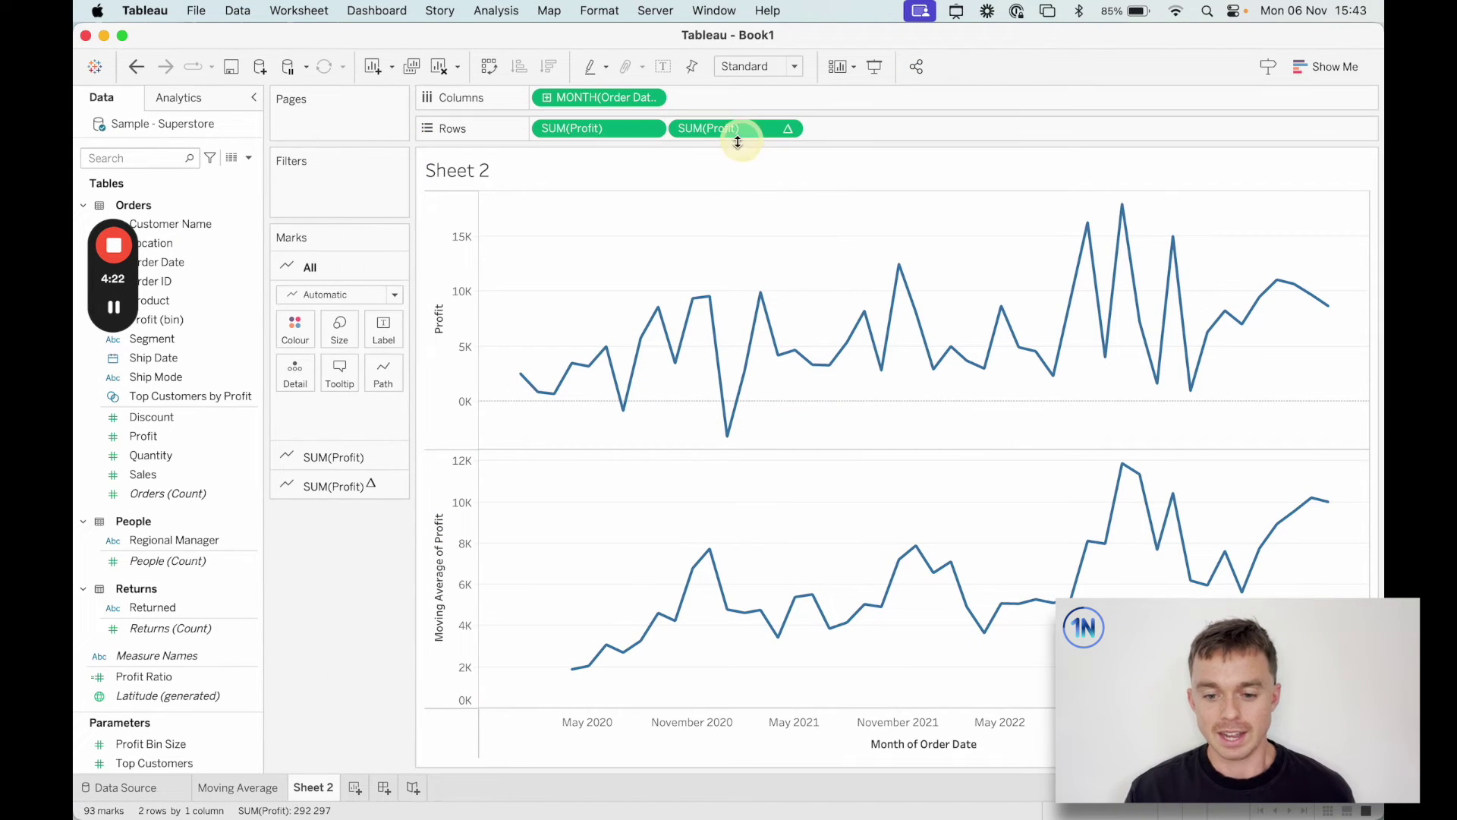
# - Review the description of the moving-average SUM(Profit) pill on Rows
pyautogui.moveTo(748, 132)
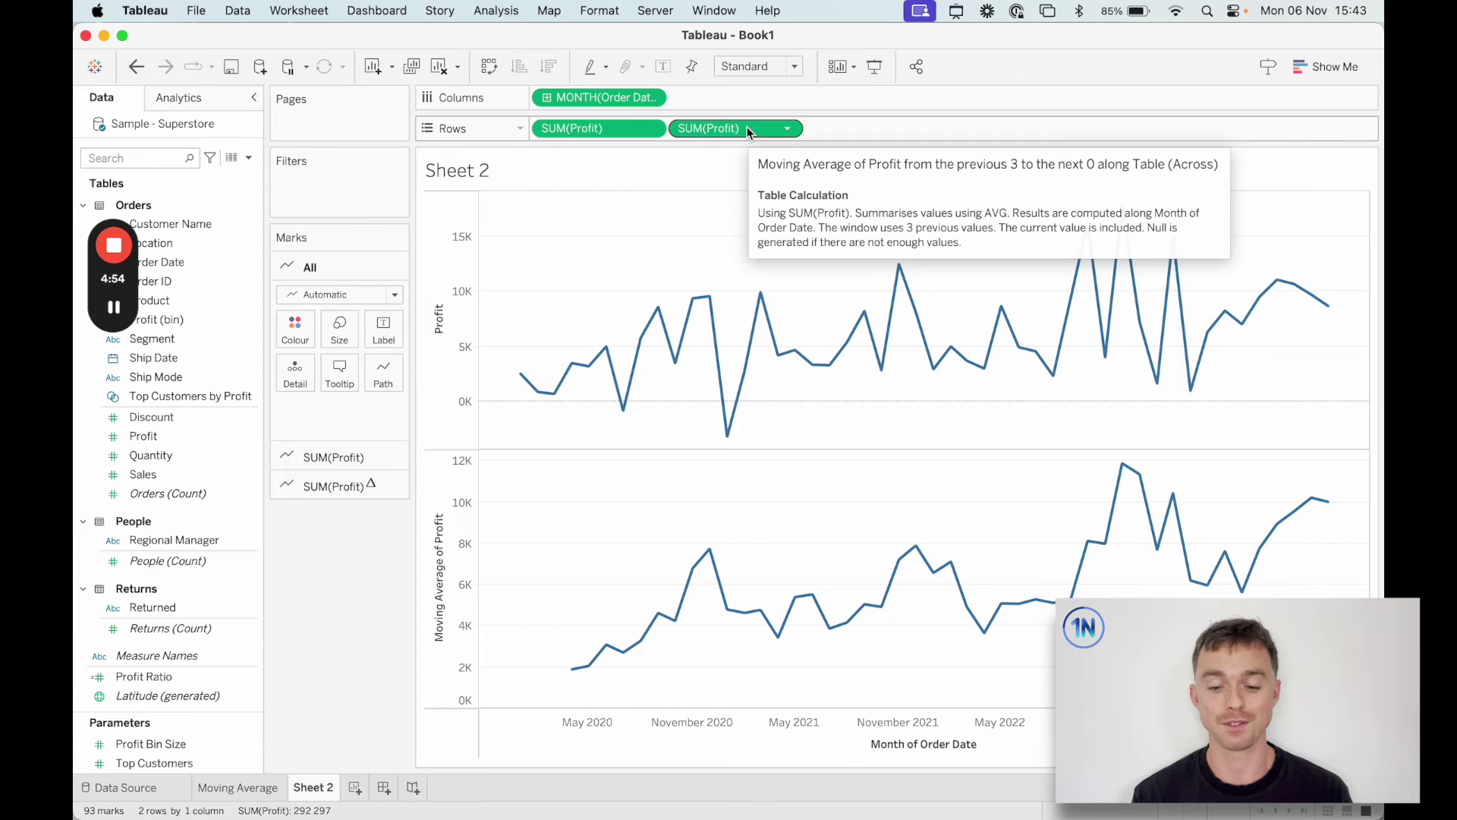
# - Drag the moving-average pill into the Data pane and name it 'Moving Average of Sum of Profit'
pyautogui.moveTo(747, 132); pyautogui.dragTo(203, 516)
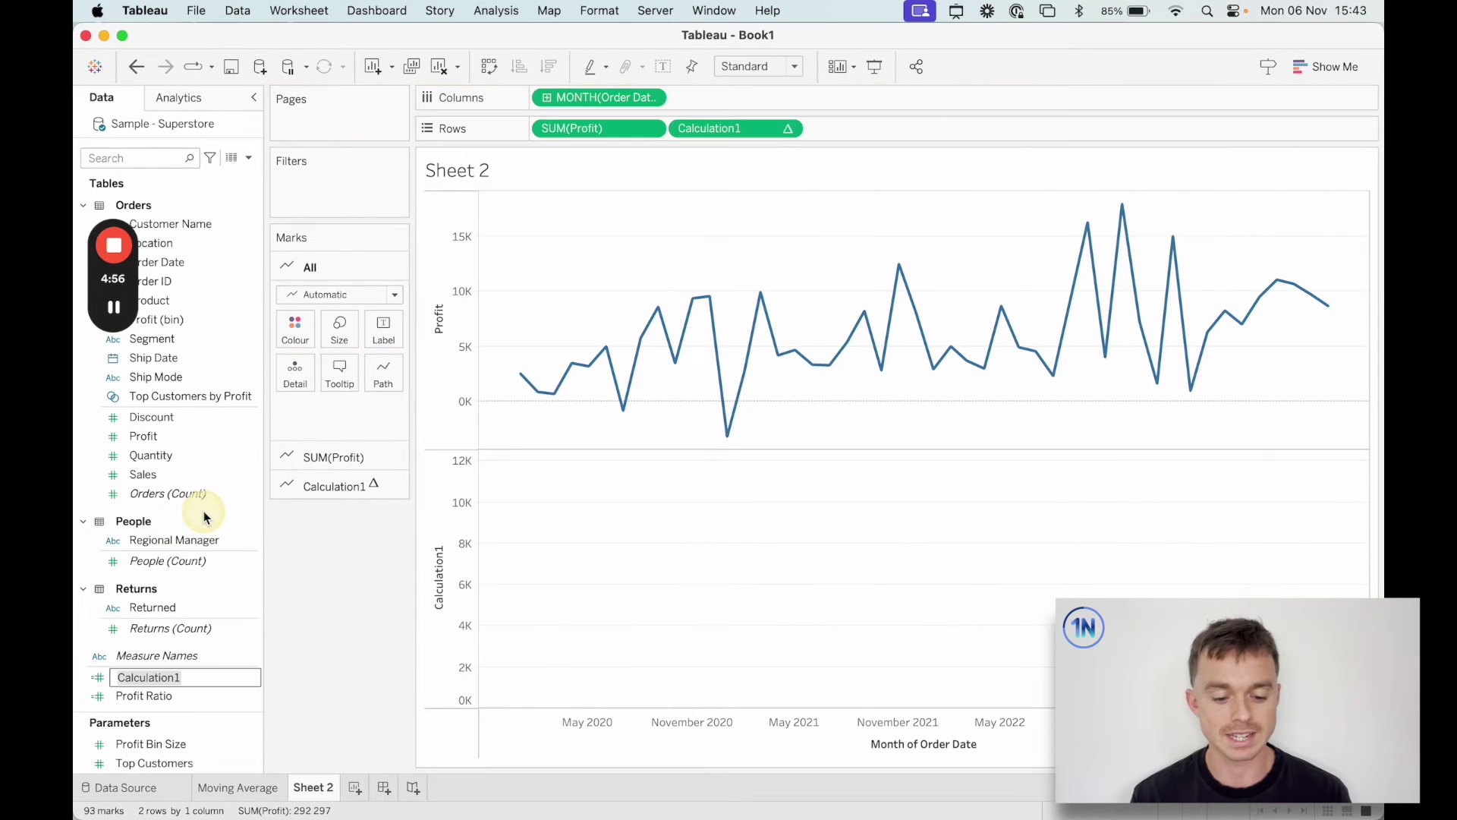
pyautogui.write('Moving ')
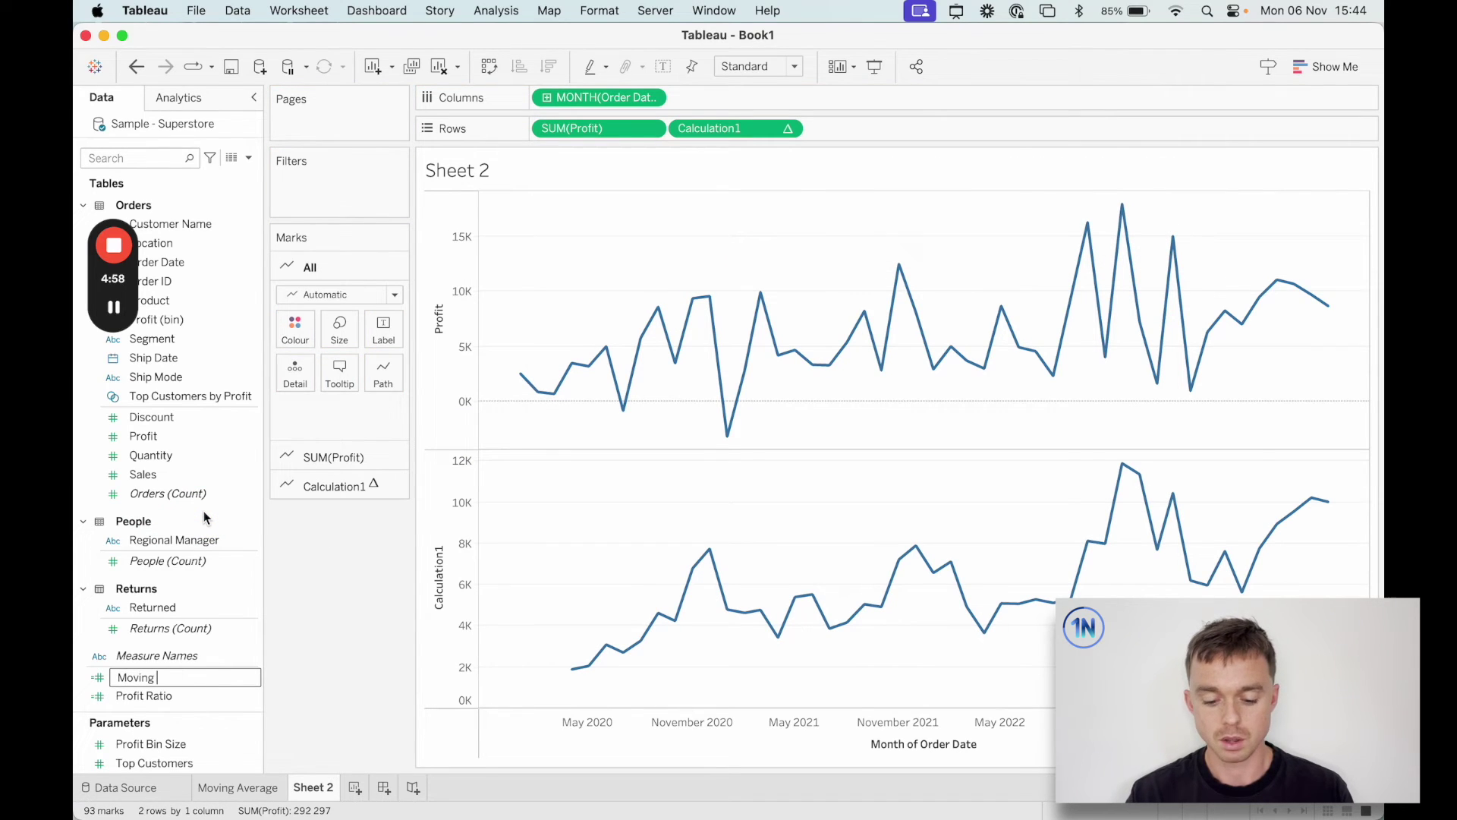
pyautogui.write('Average of')
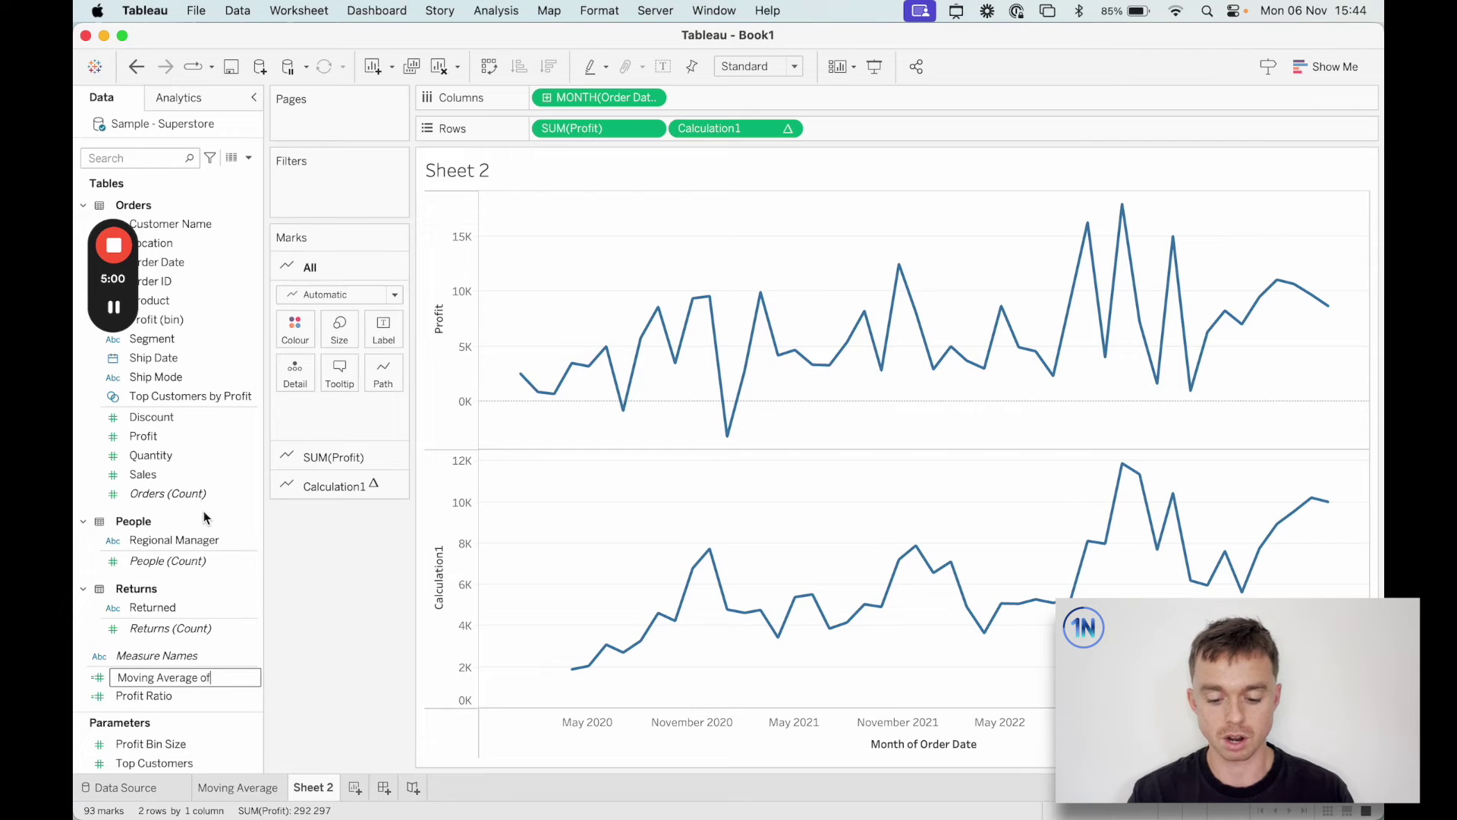
pyautogui.write(' Sum of Profit')
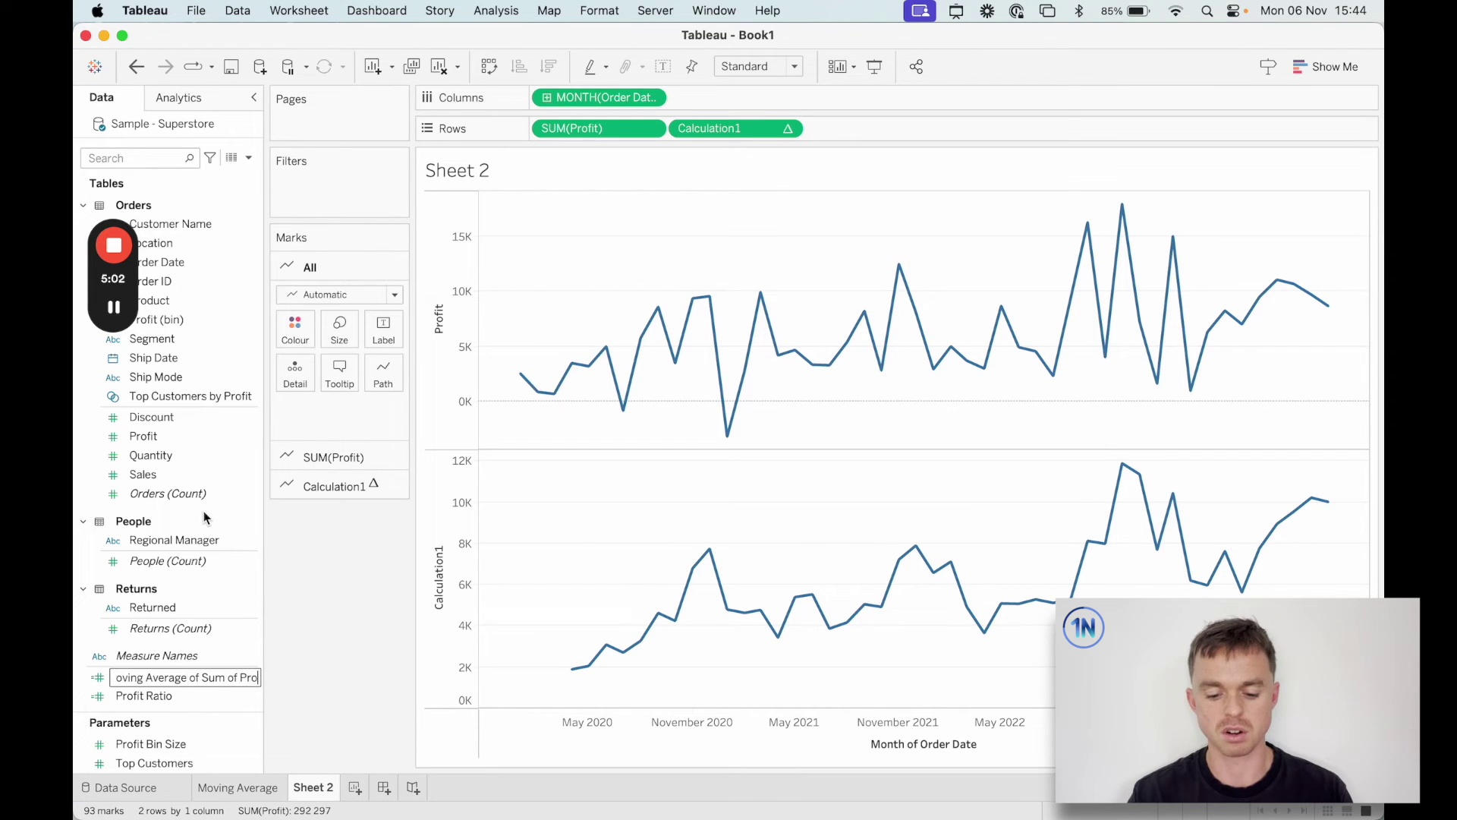
pyautogui.click(231, 542)
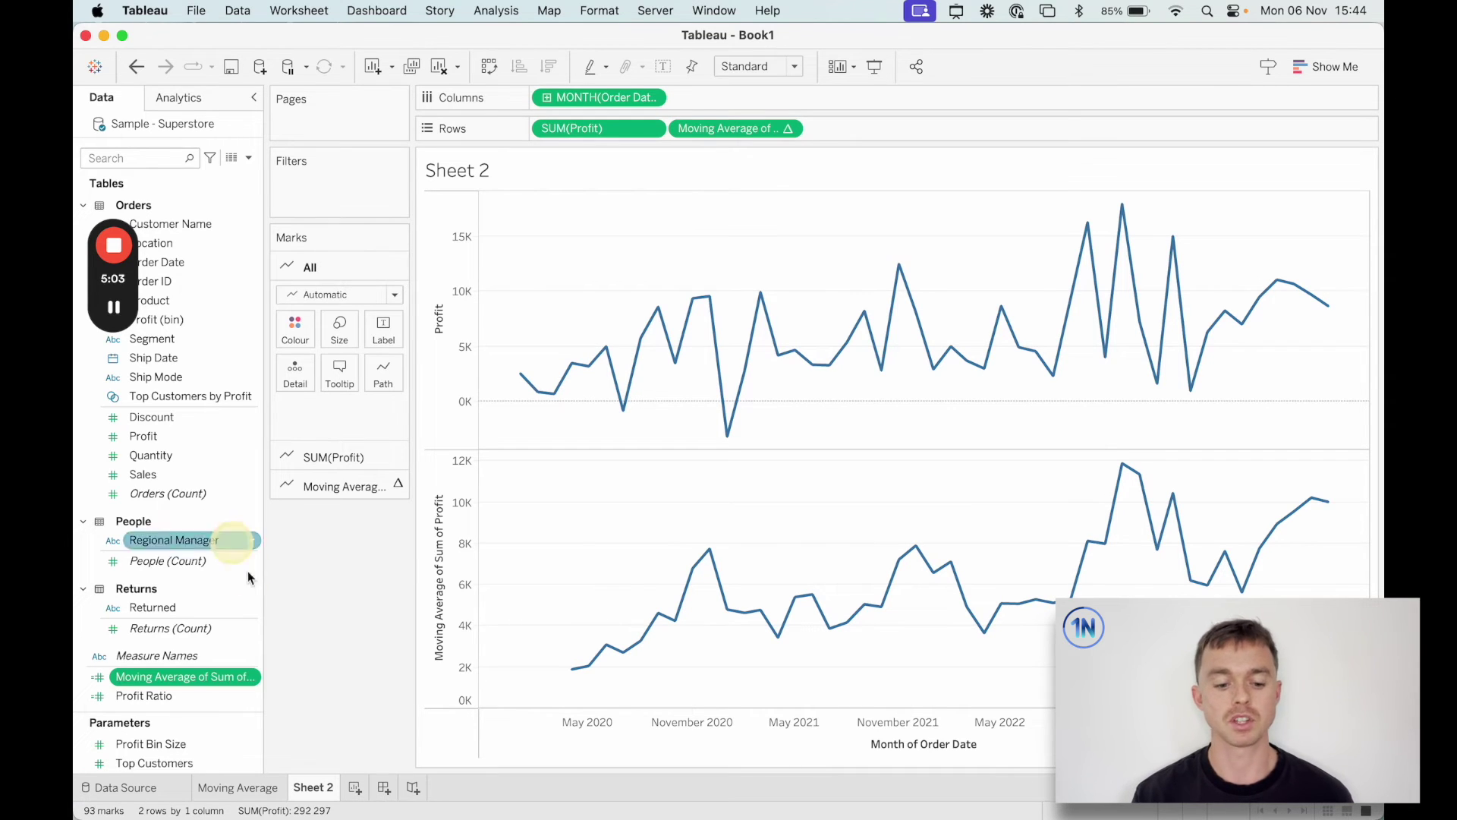
pyautogui.rightClick(204, 677)
# - Open the field's formula WINDOW_AVG(SUM([Profit]), -3, 0) for editing and view the WINDOW_AVG help
pyautogui.click(289, 393)
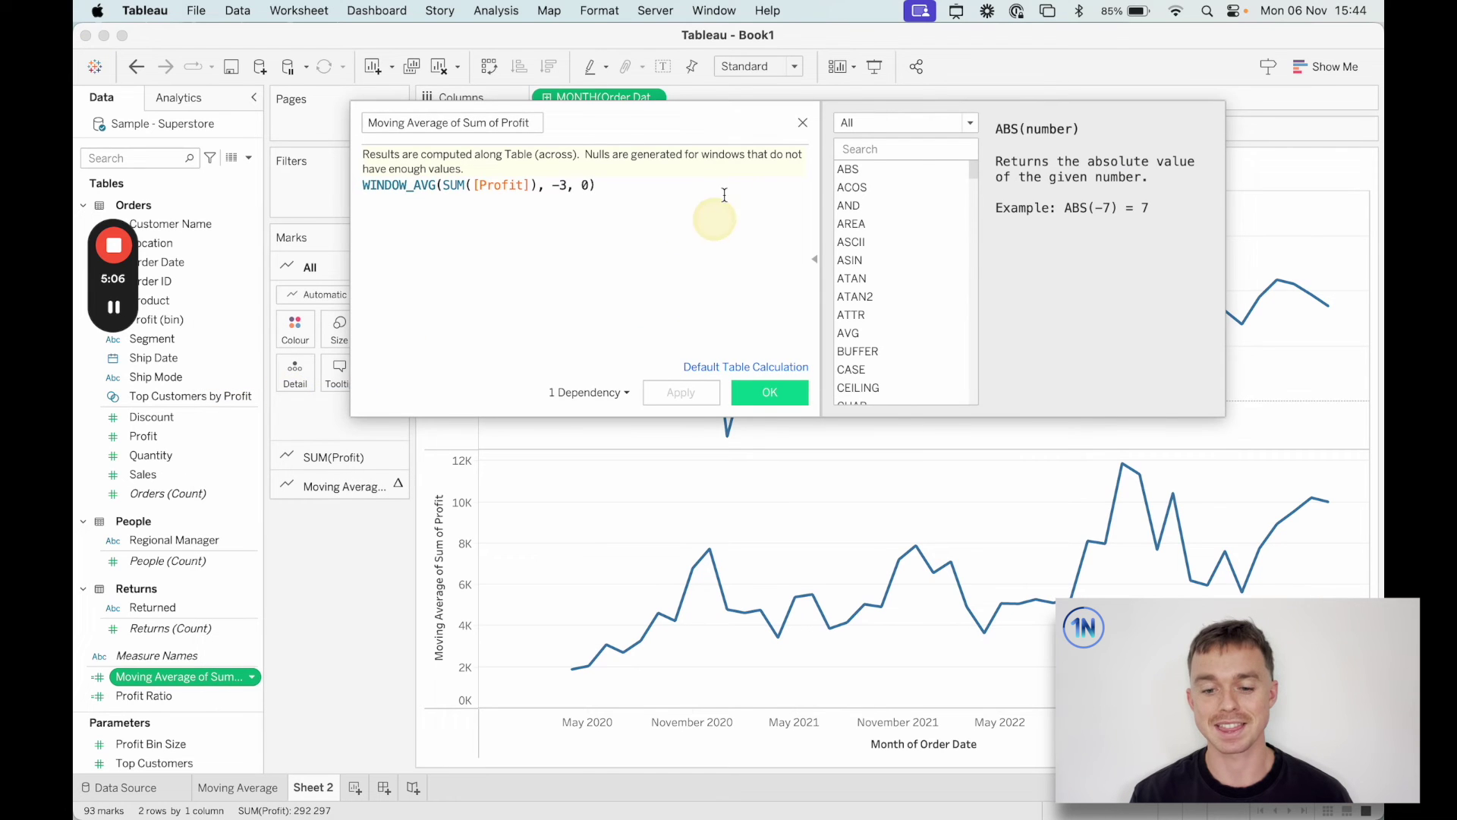
pyautogui.moveTo(687, 272); pyautogui.dragTo(708, 309)
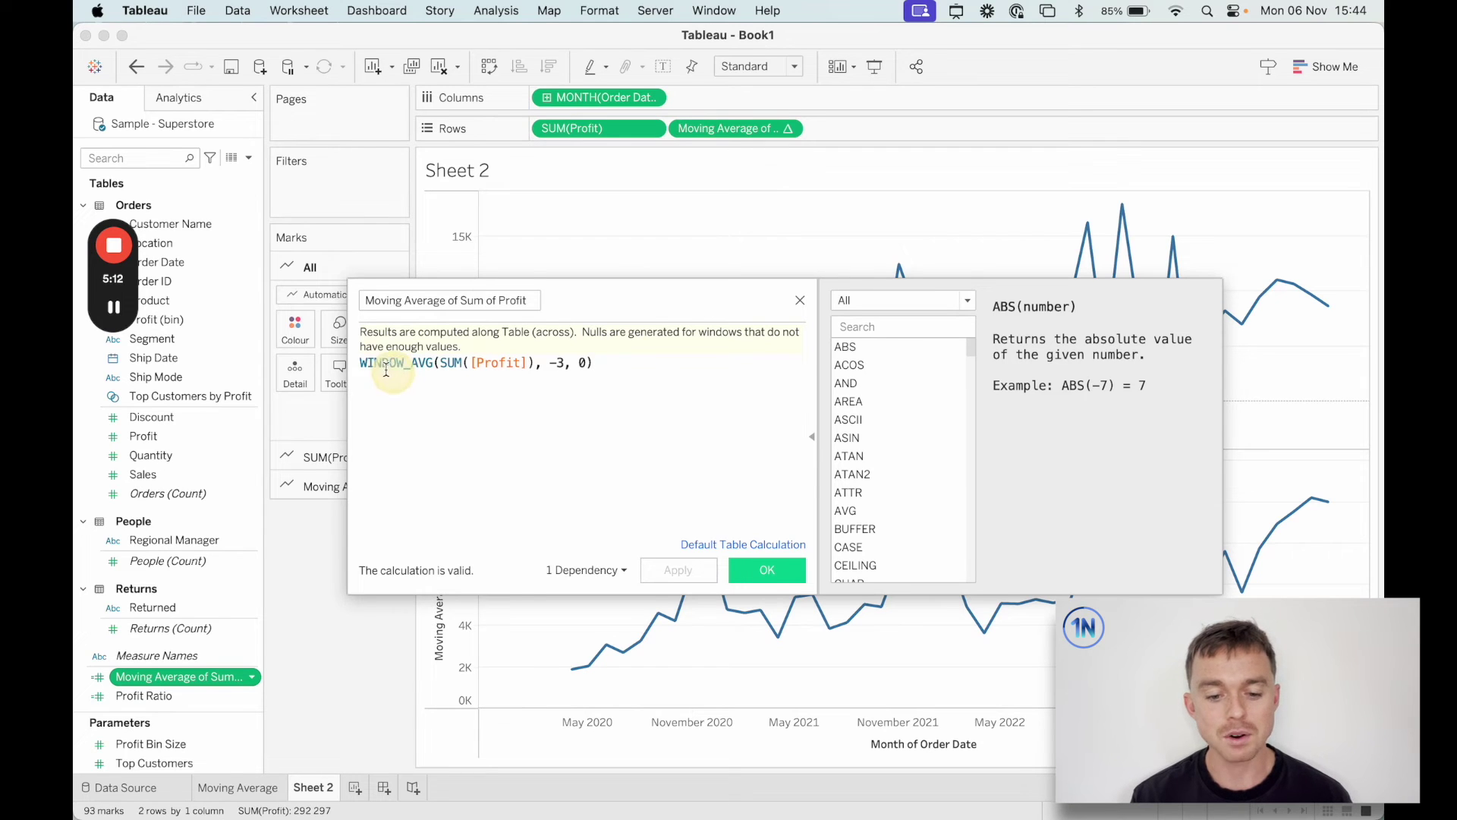
pyautogui.moveTo(379, 363); pyautogui.dragTo(455, 365)
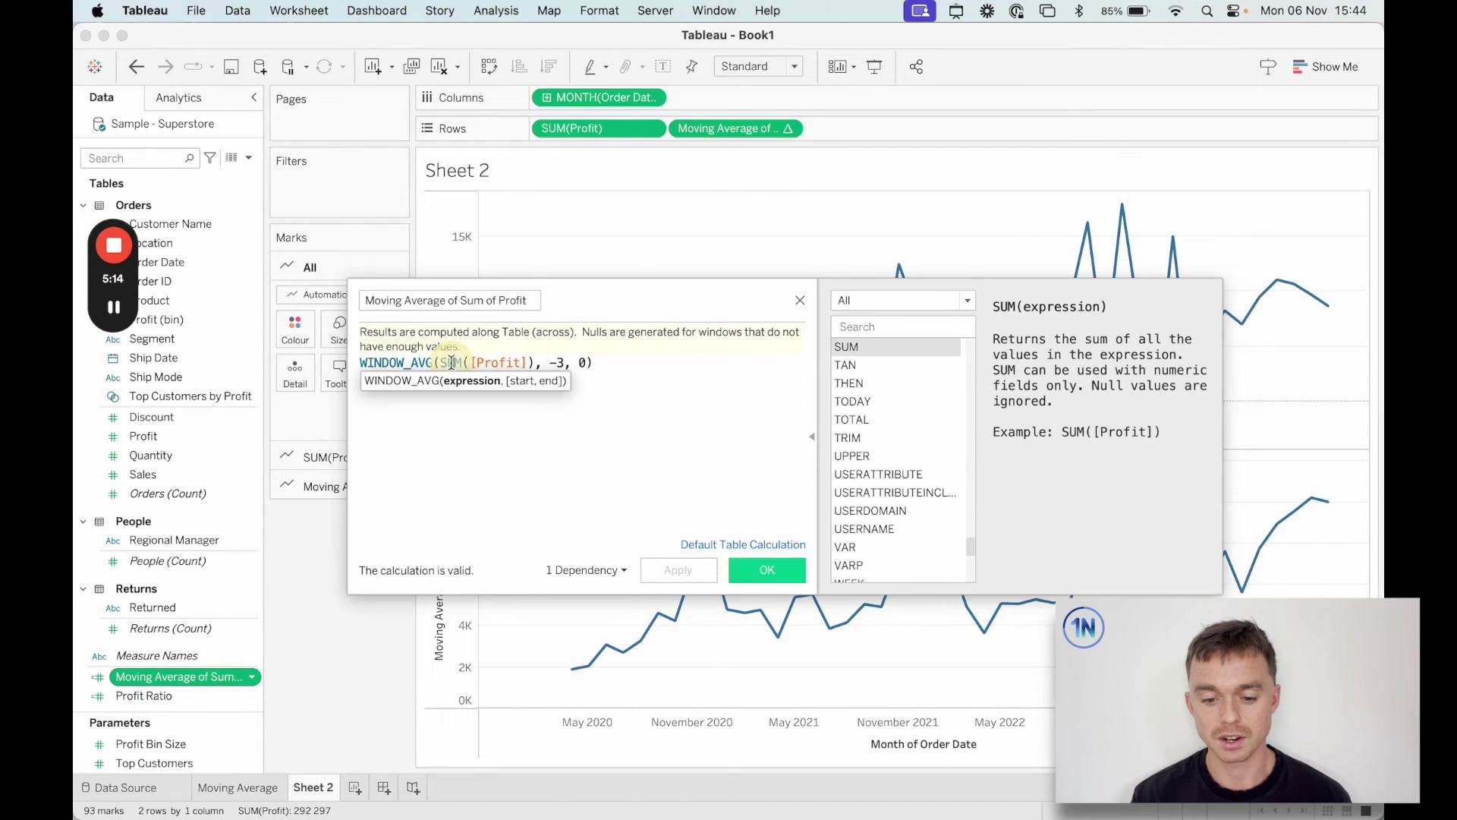
pyautogui.click(556, 362)
pyautogui.click(382, 363)
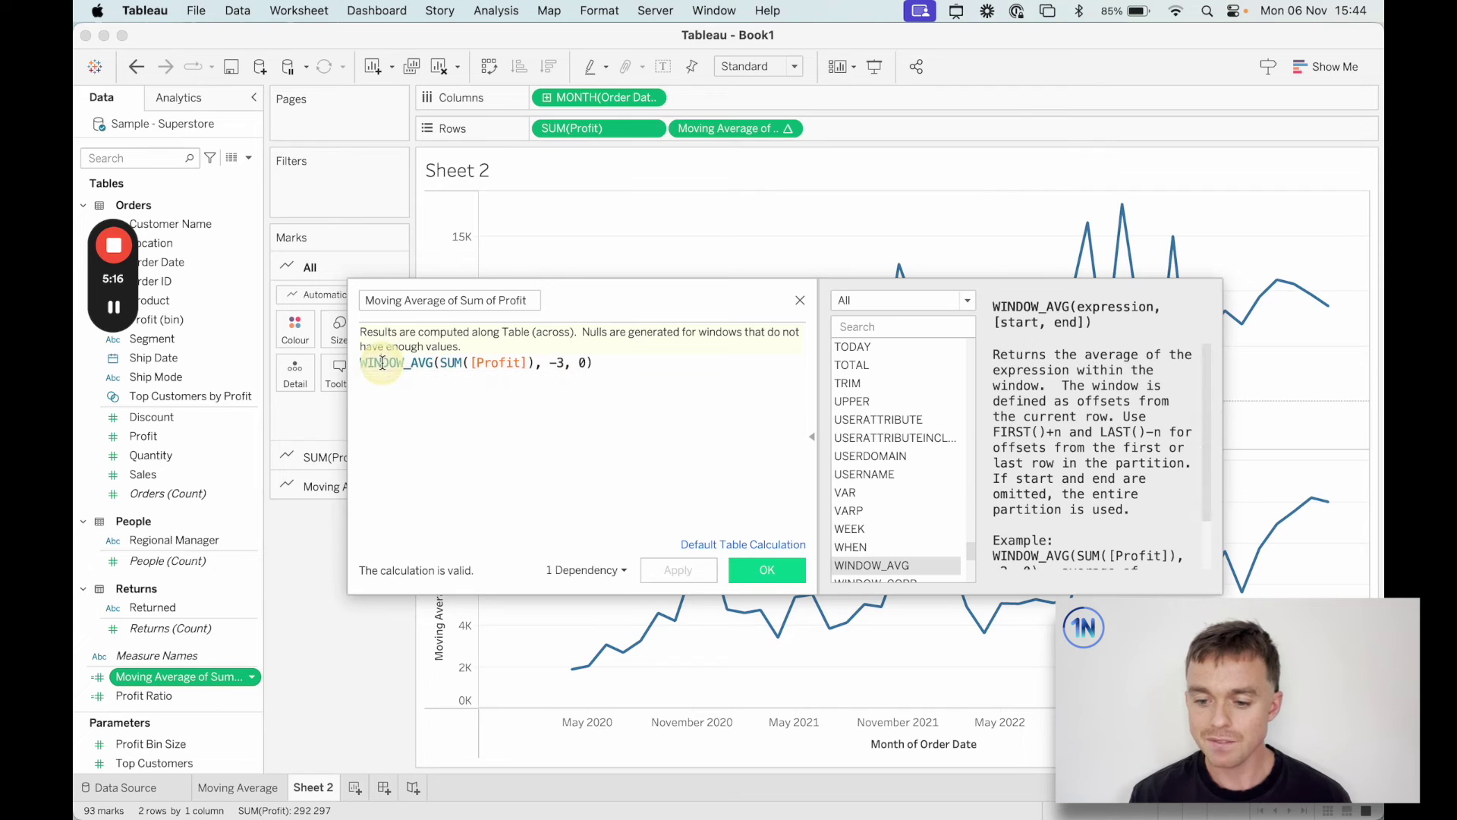
pyautogui.scroll(-2, 1062, 467)
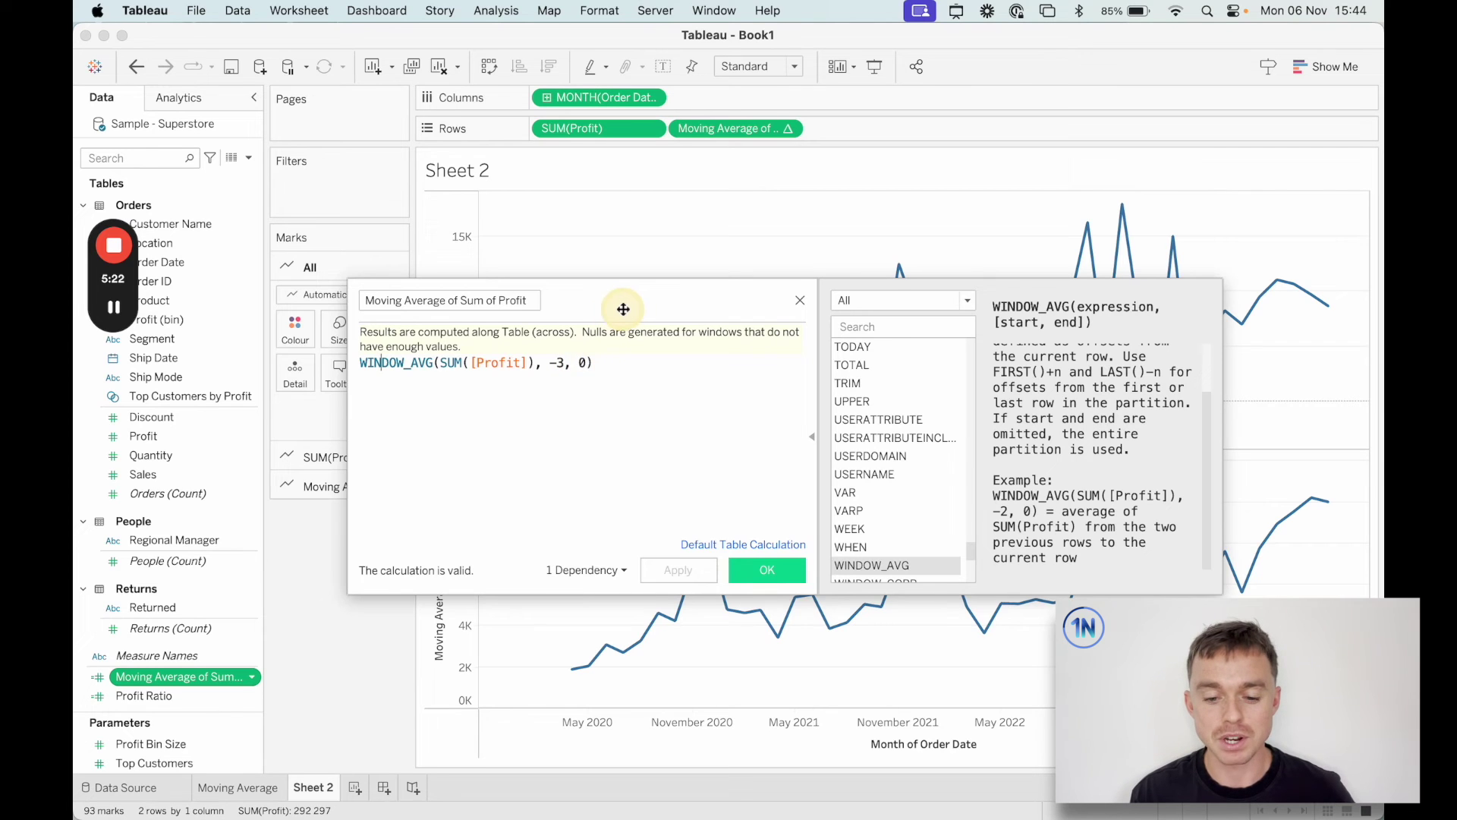
pyautogui.moveTo(627, 310); pyautogui.dragTo(644, 466)
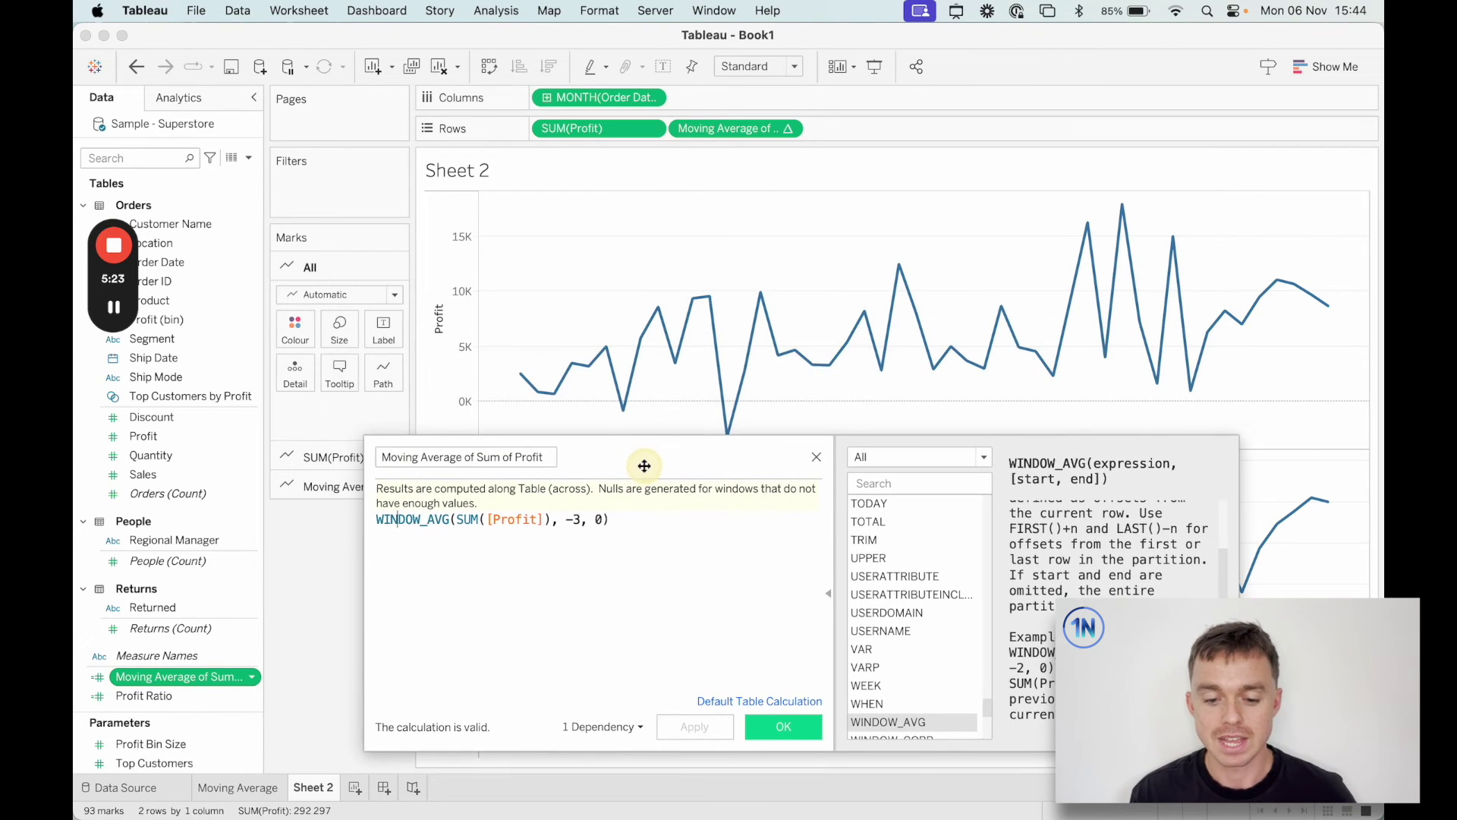
pyautogui.click(566, 519)
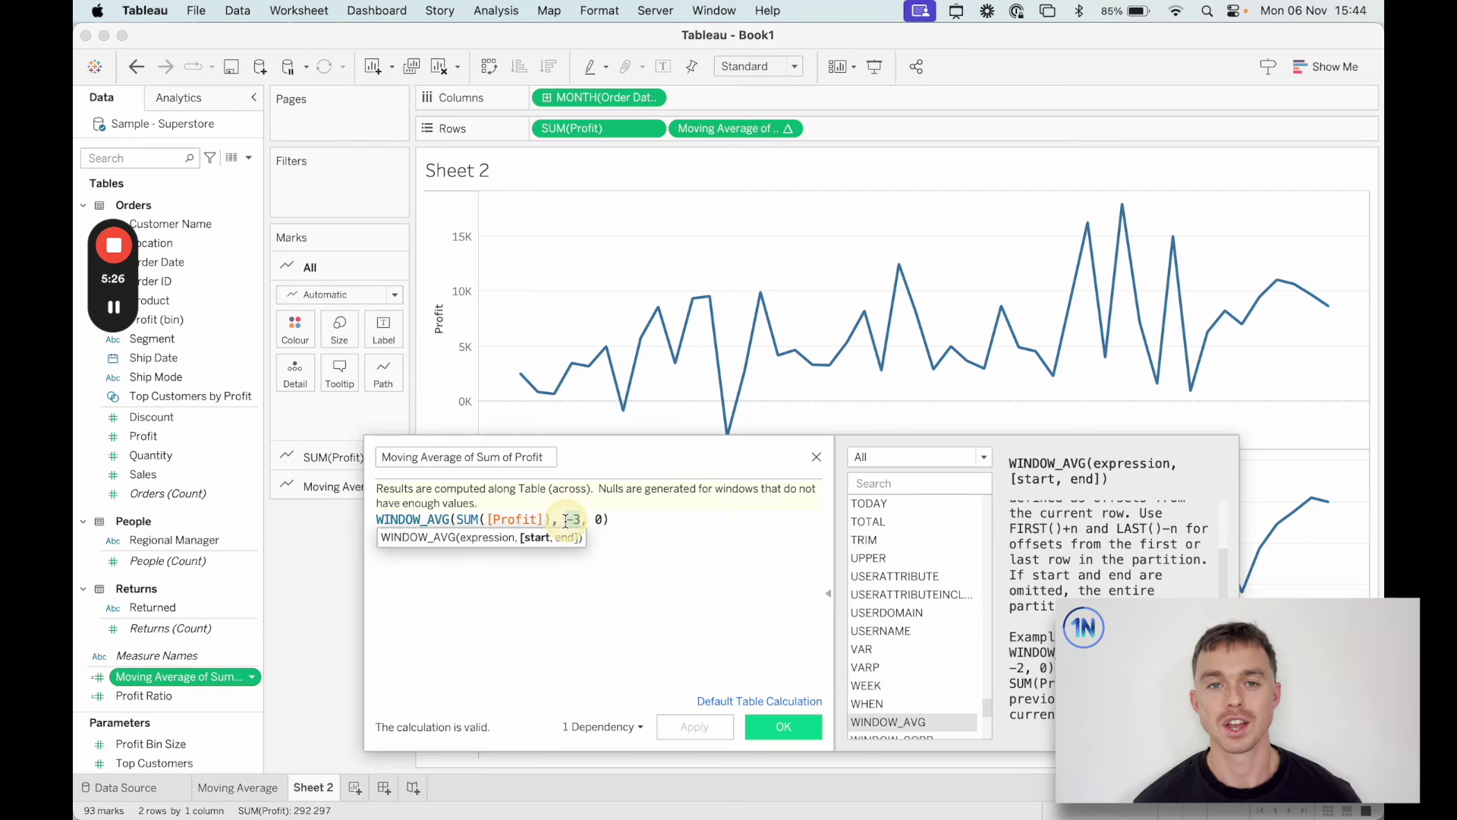
pyautogui.doubleClick(566, 519)
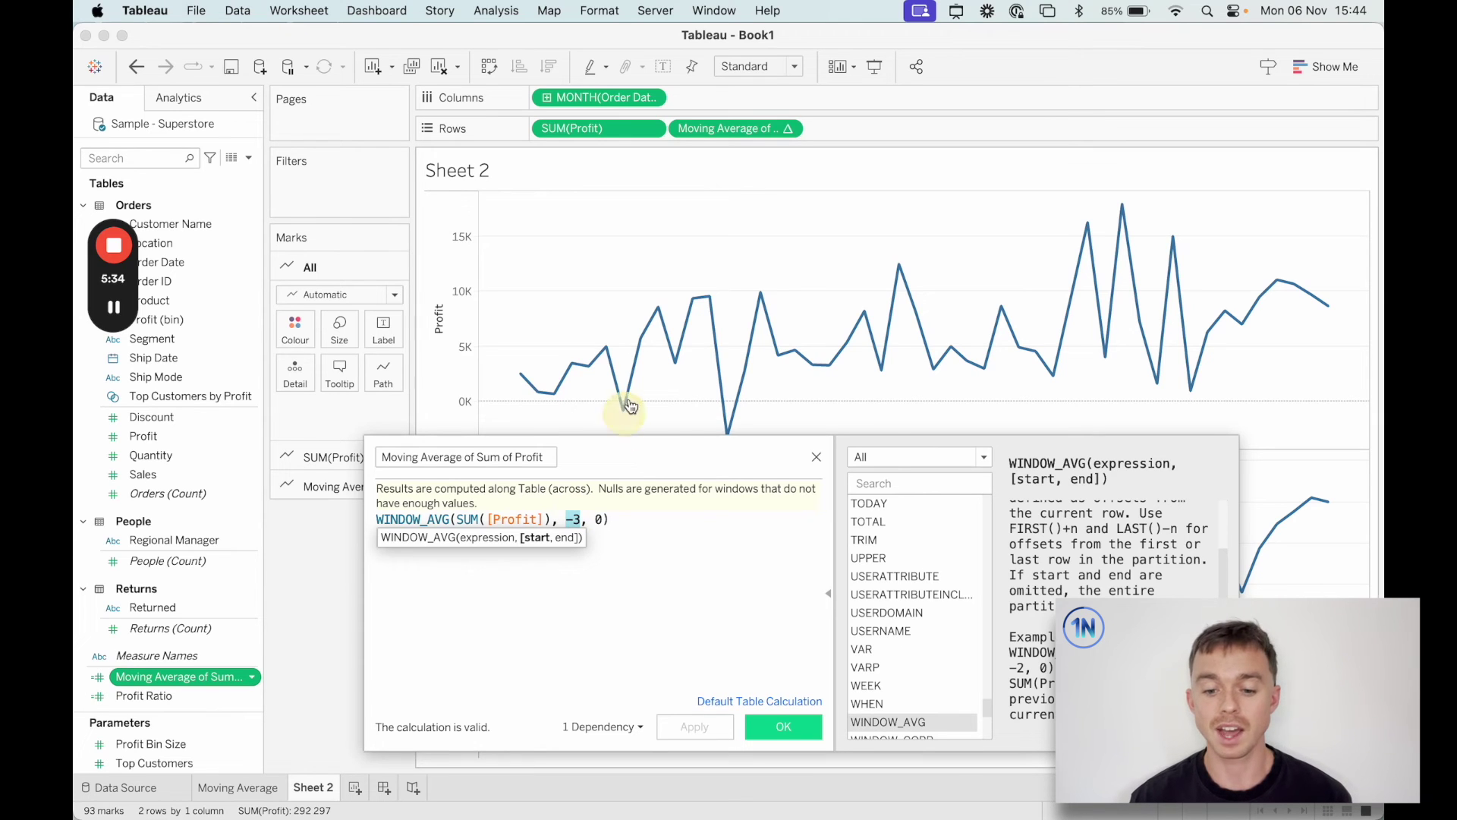
pyautogui.moveTo(693, 299)
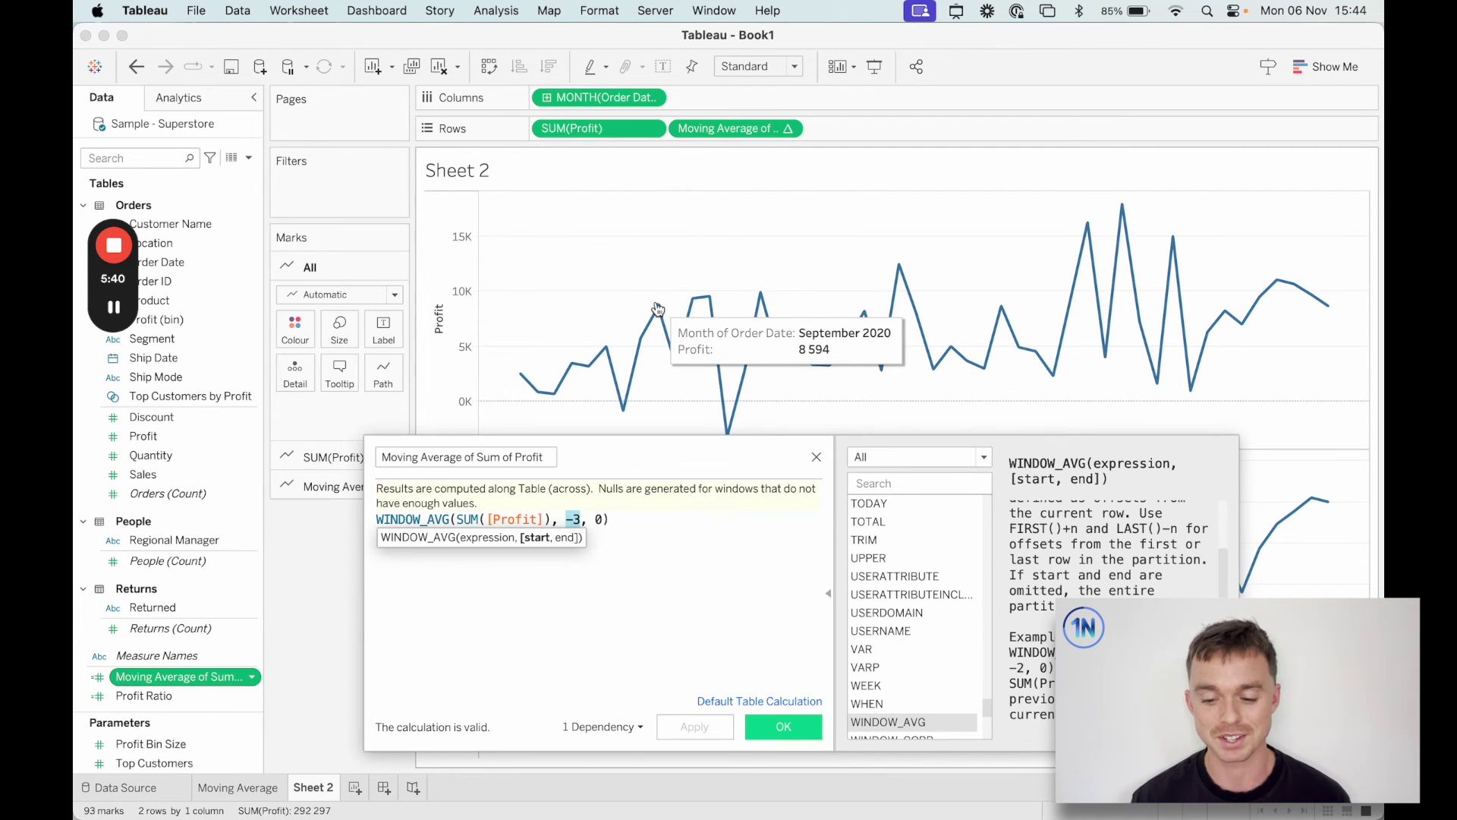
pyautogui.click(596, 515)
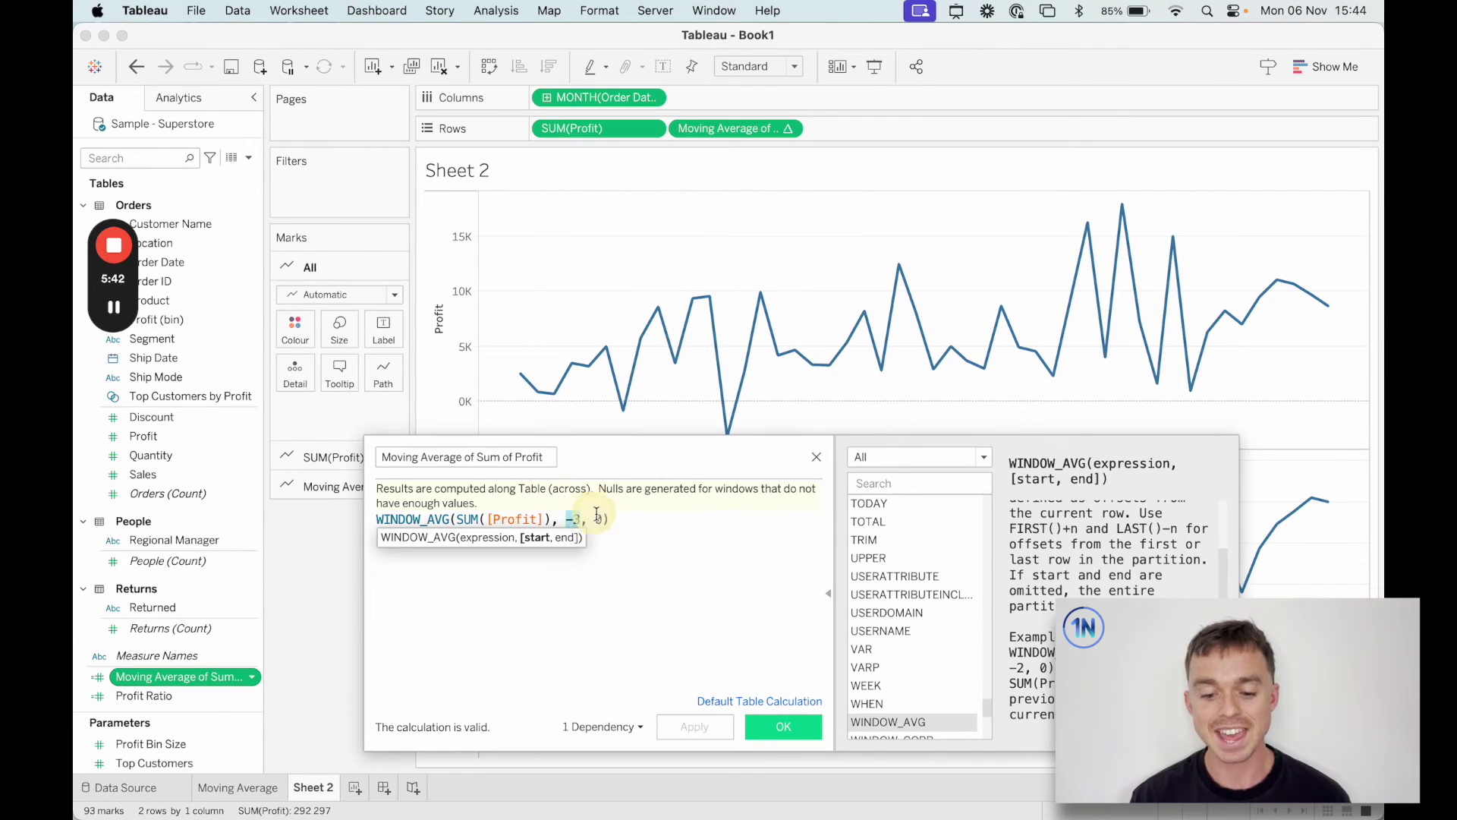
pyautogui.click(600, 517)
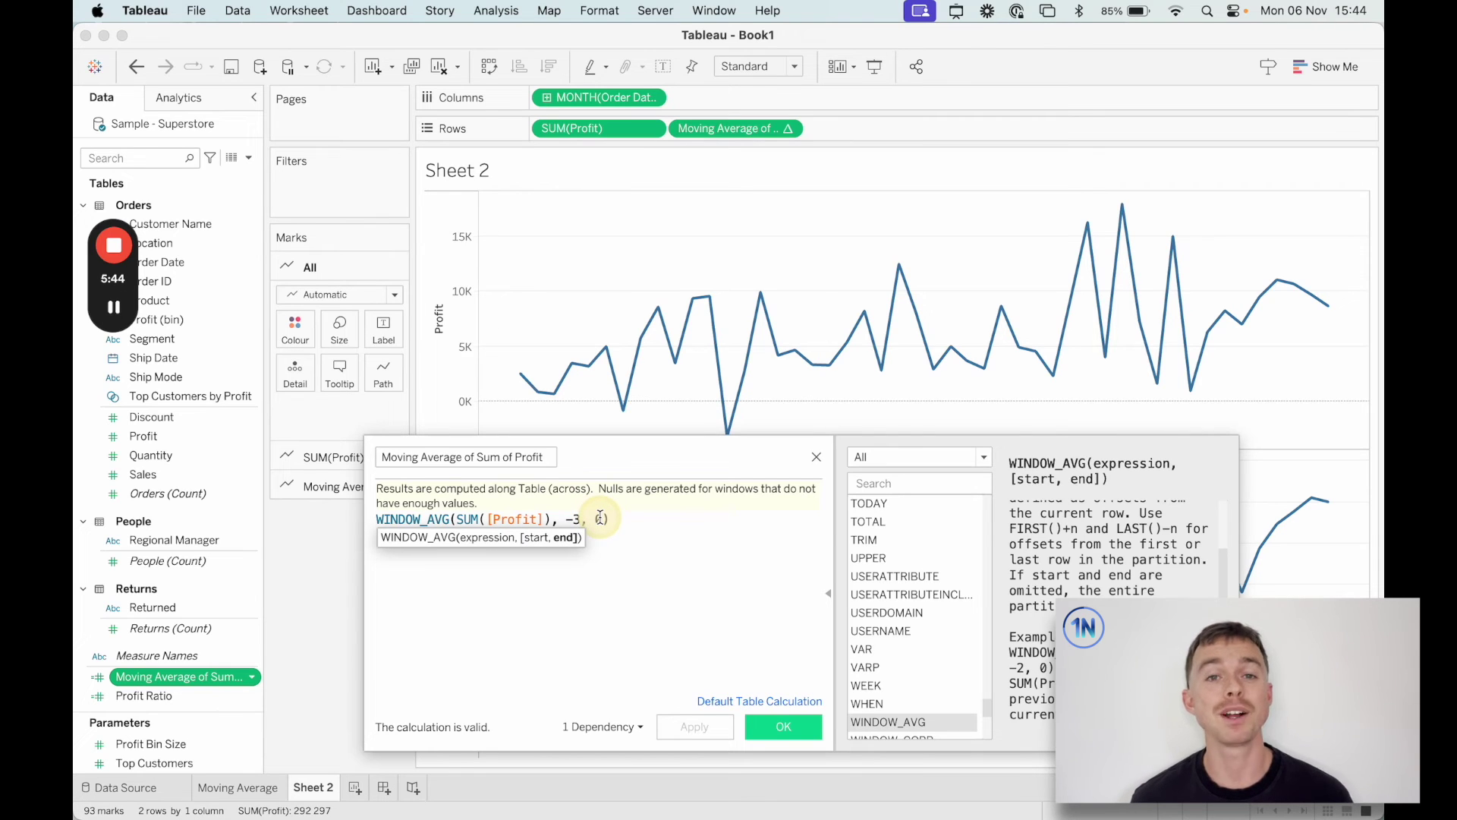